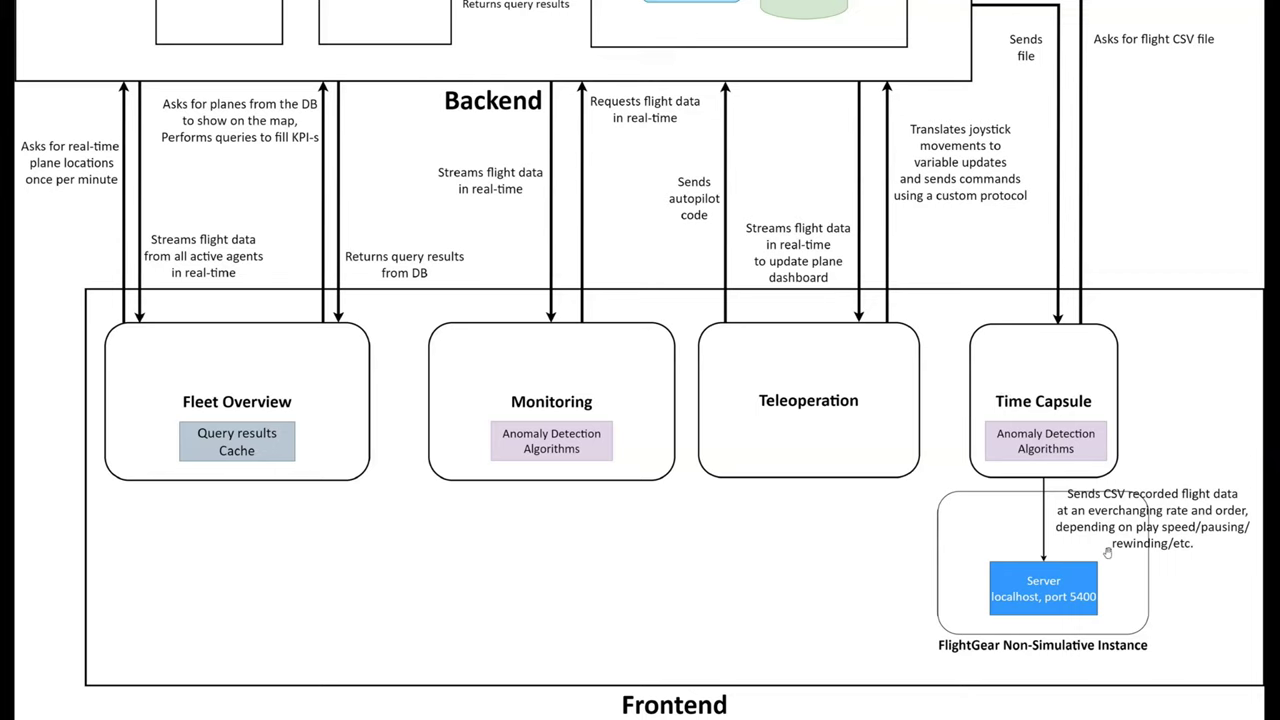
Step: Advance from the frontend architecture diagram to the Demo Setup slide
key(Right)
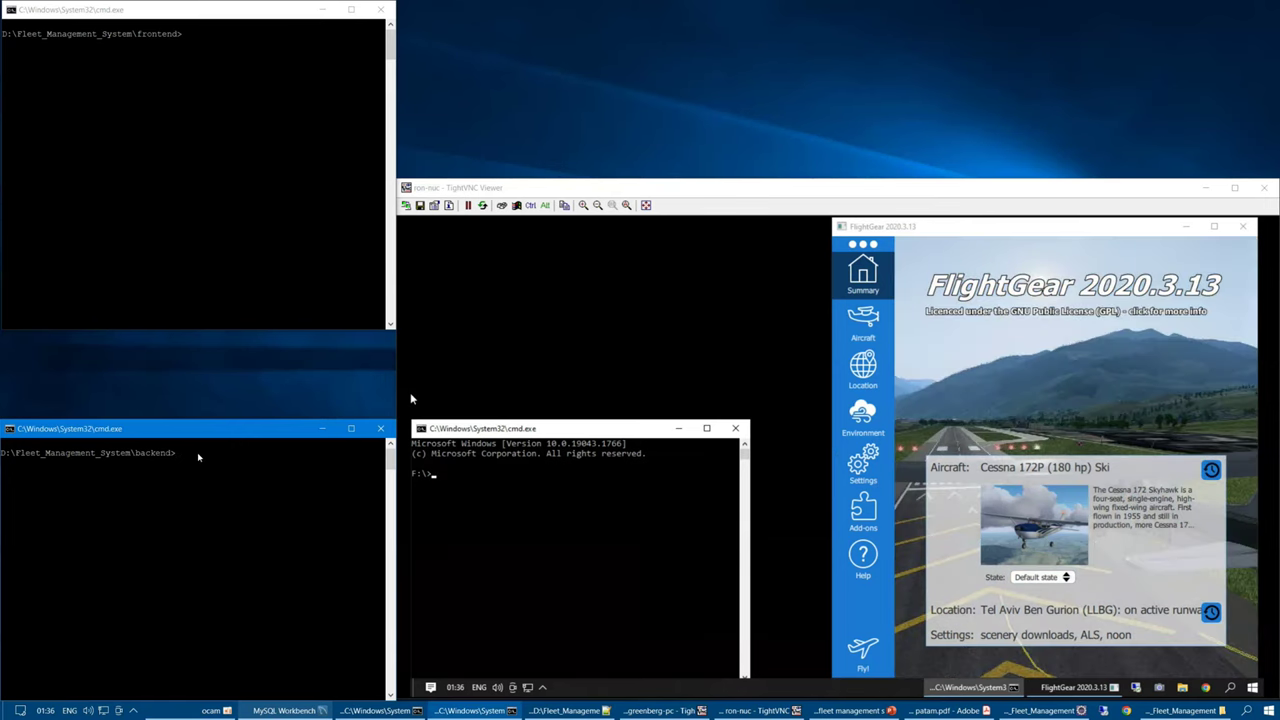
Step: Run the backend startup script, then runFrontend.bat in the frontend prompt to open Fleet Overview
key(Tab)
key(Return)
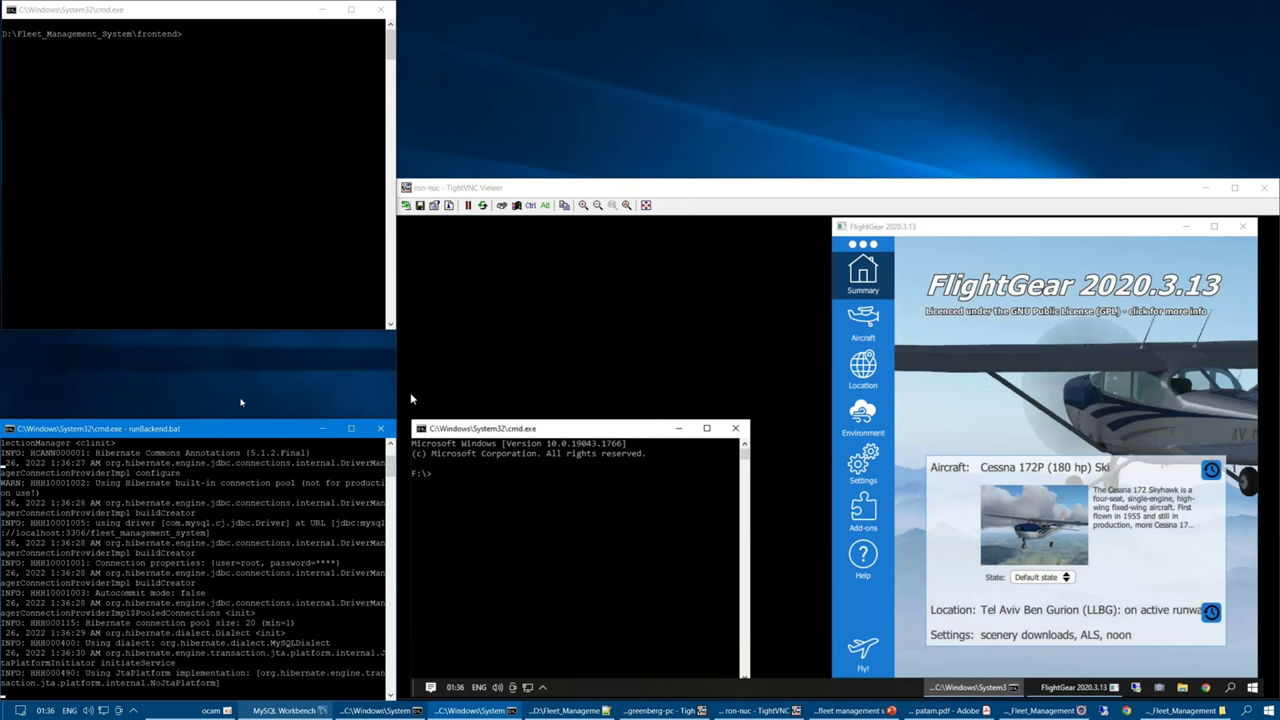
click(236, 10)
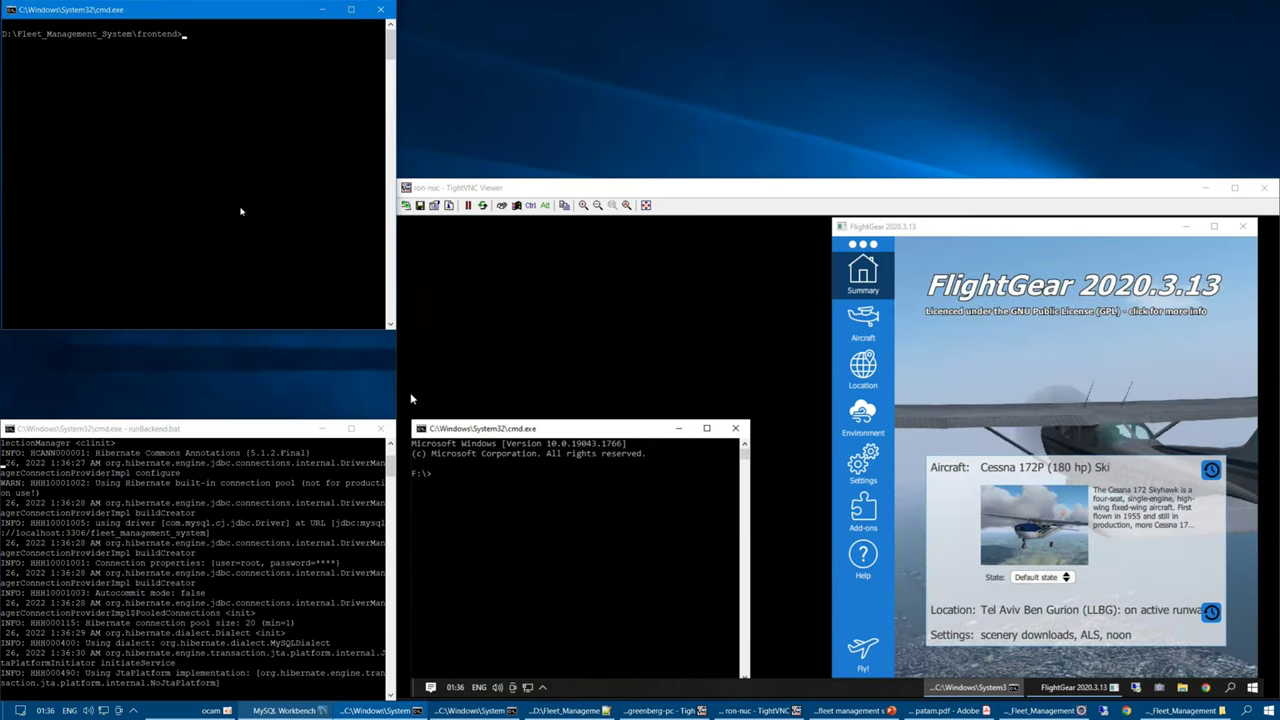
text(runFrontend.bat)
key(Return)
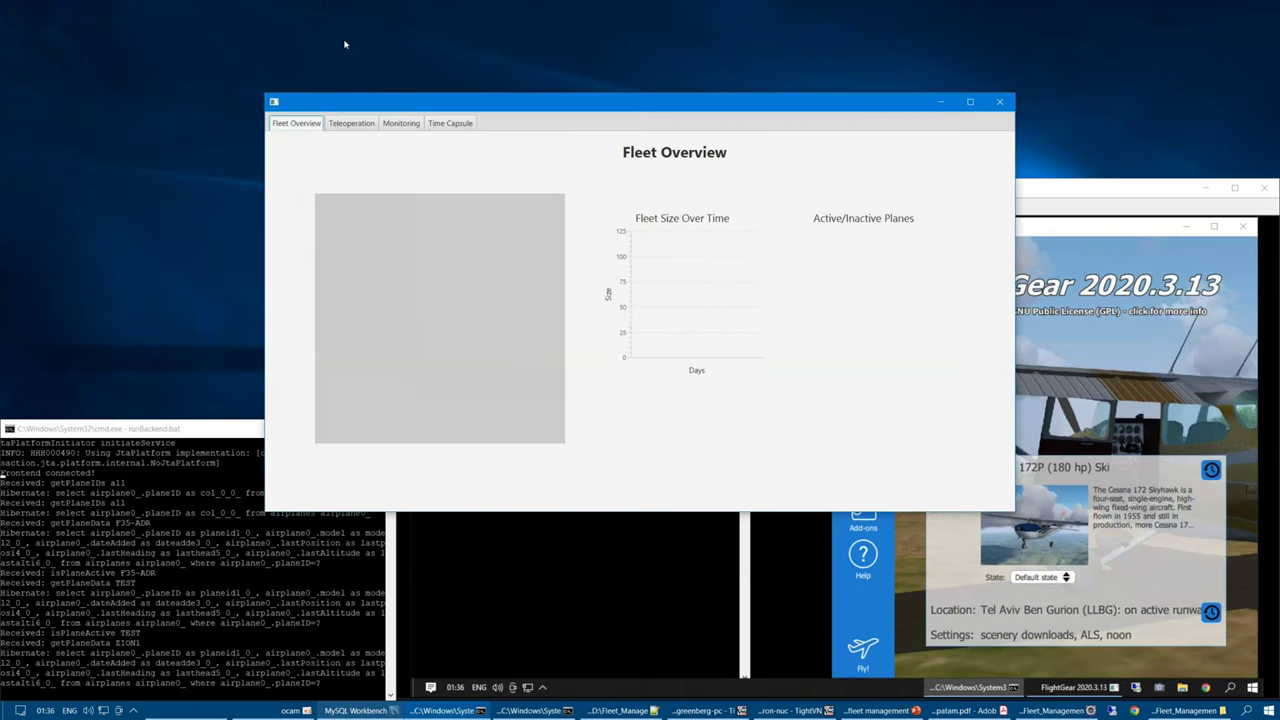
Step: Move Fleet Overview to the top-left, survey the plane map over Israel, then view the airplanes query
drag(491, 103, 231, 16)
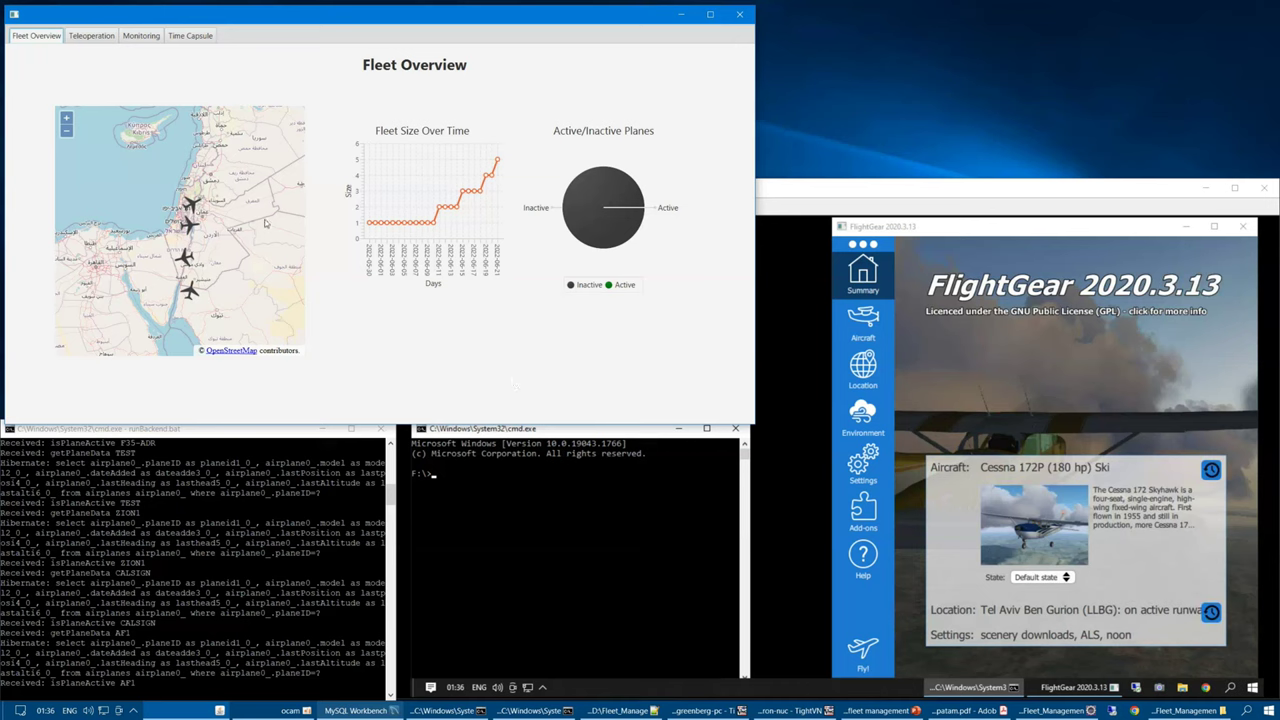
drag(268, 213, 120, 205)
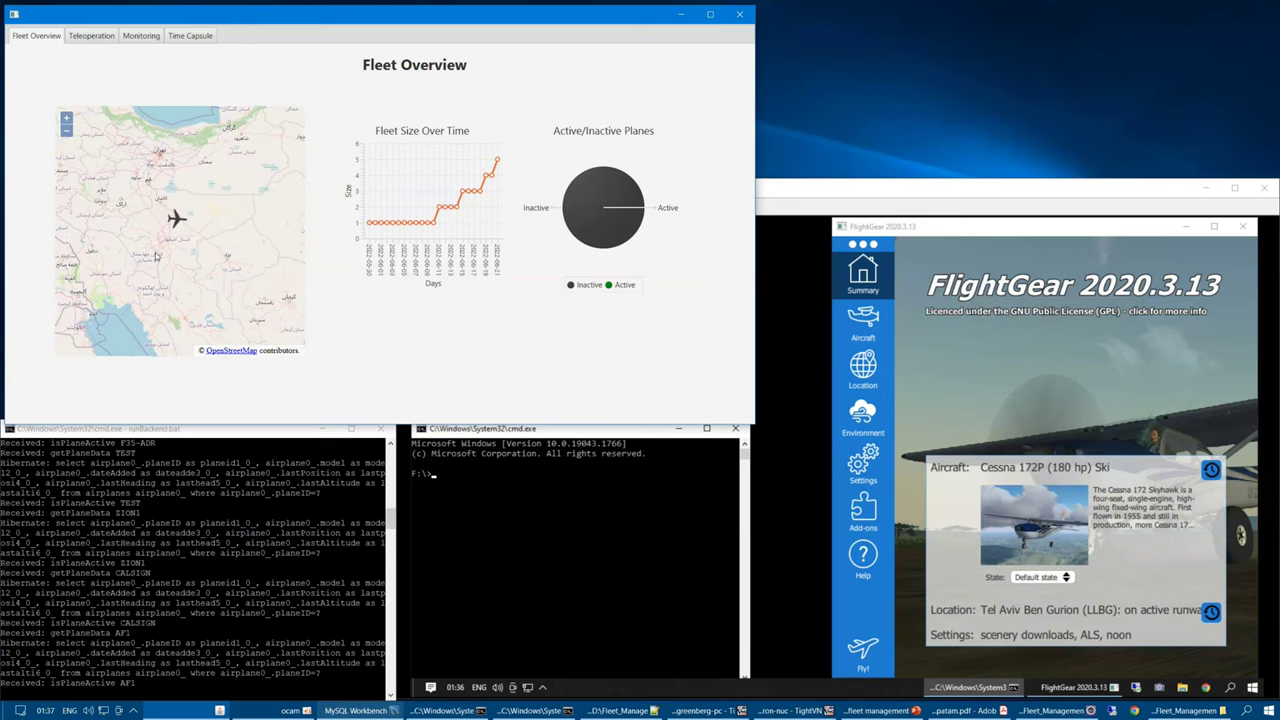
scroll(207, 235, up, 3)
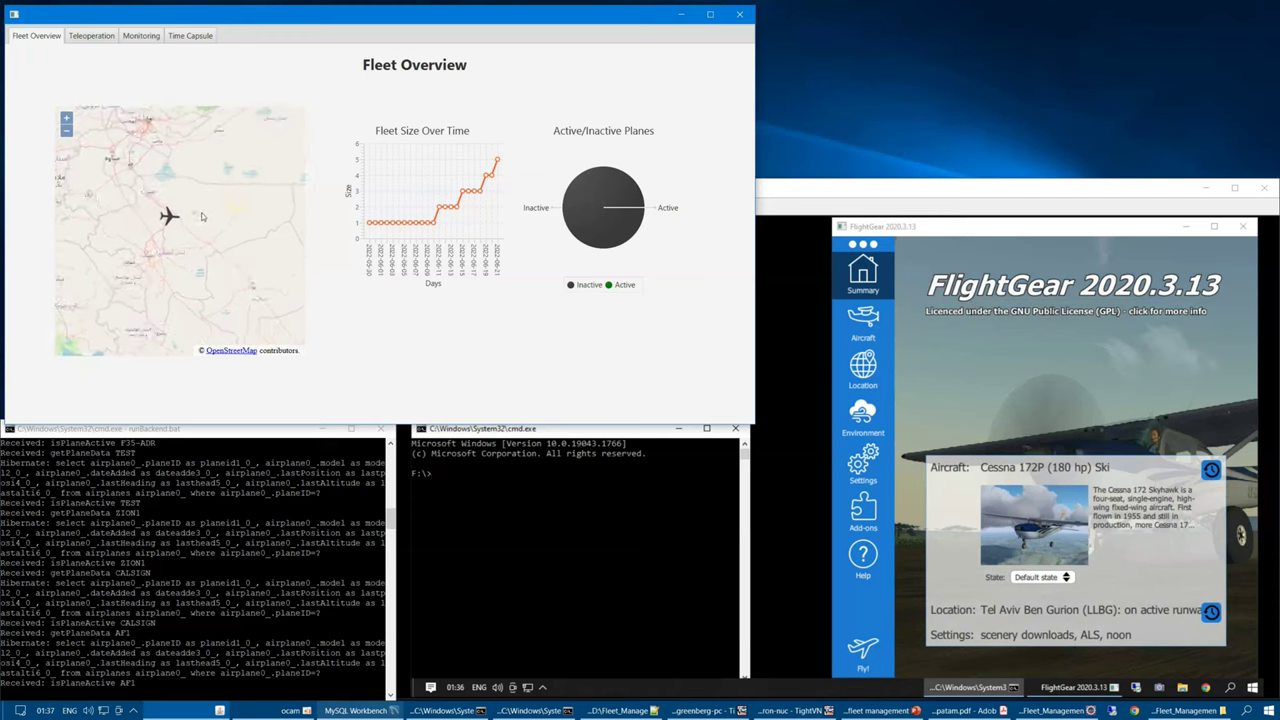
drag(148, 270, 181, 238)
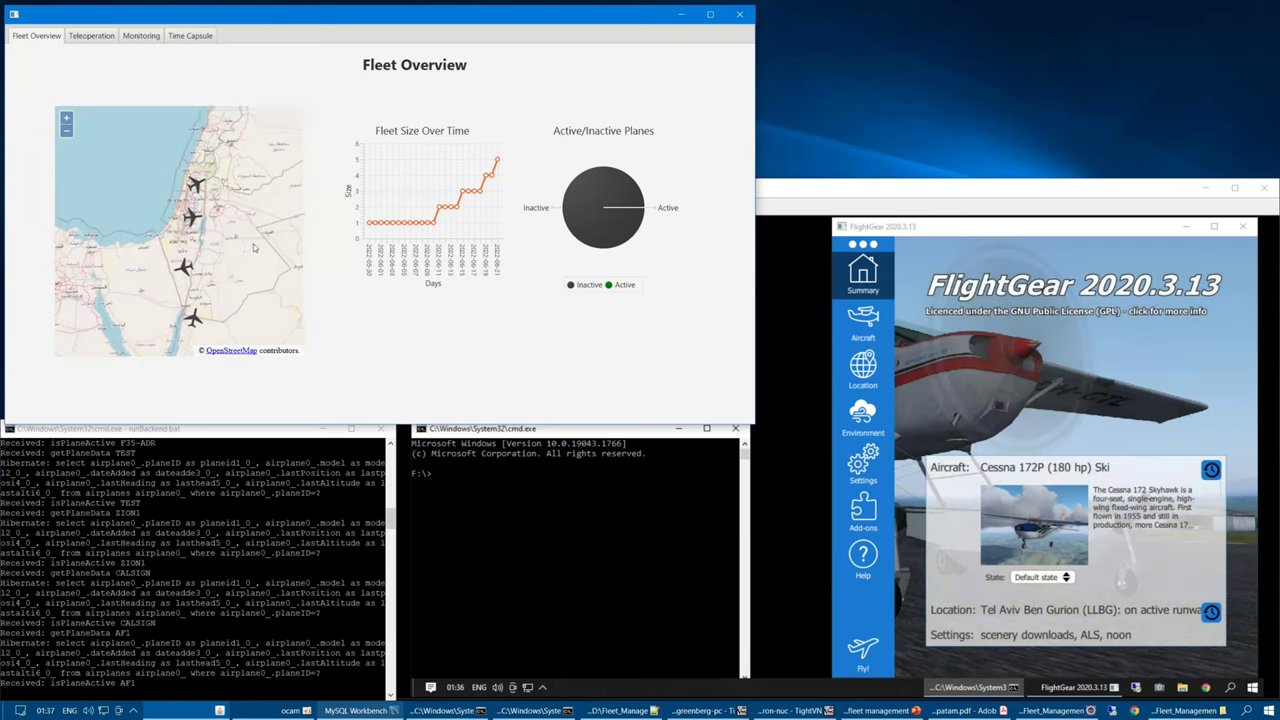
click(360, 708)
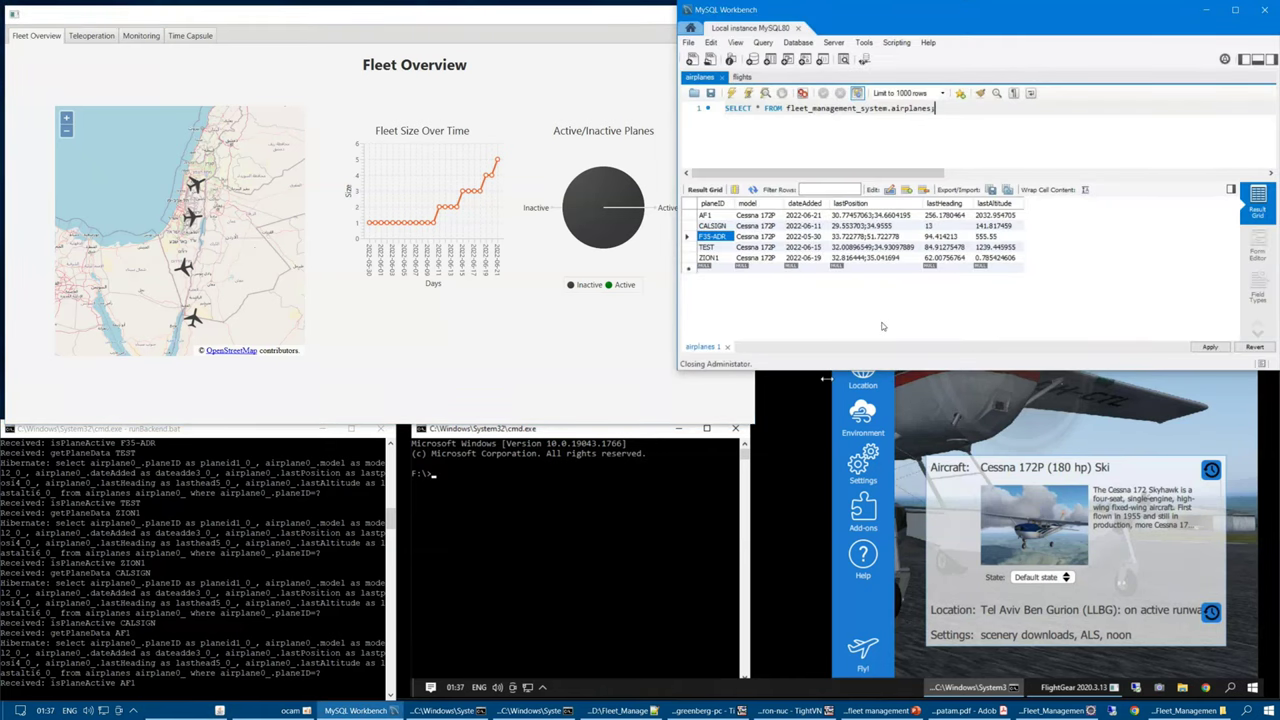
click(868, 215)
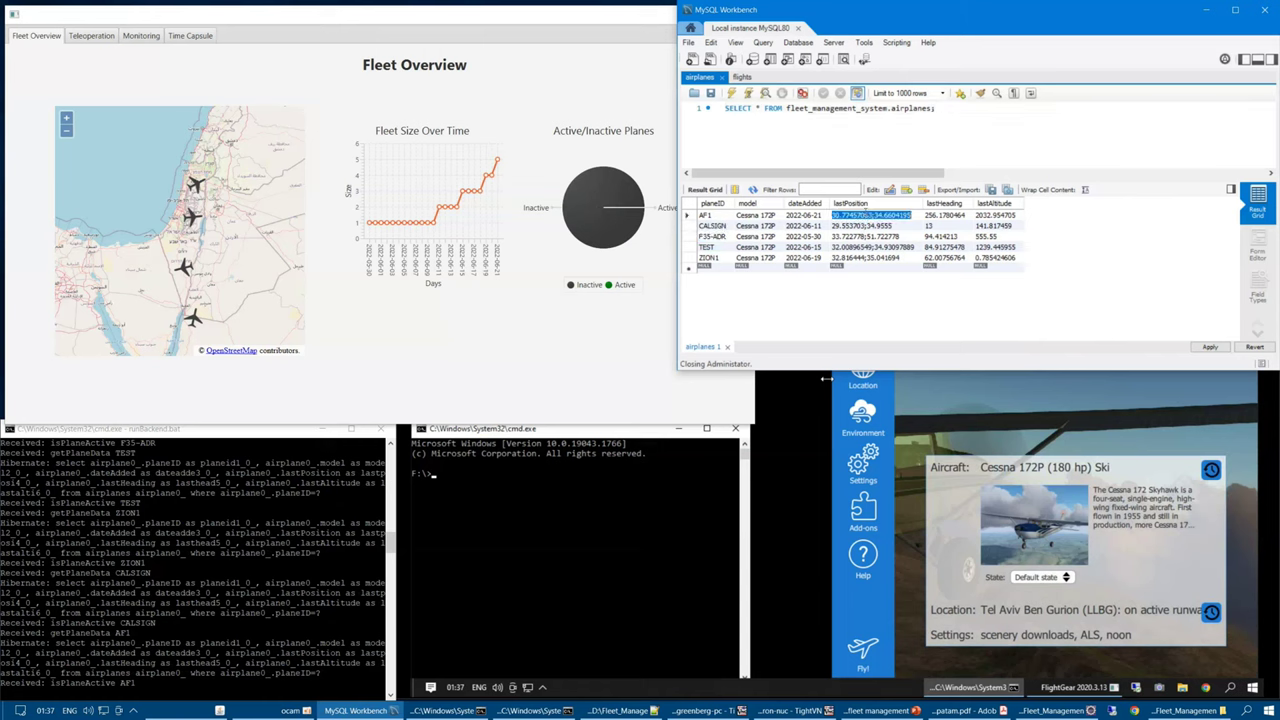
key(Right)
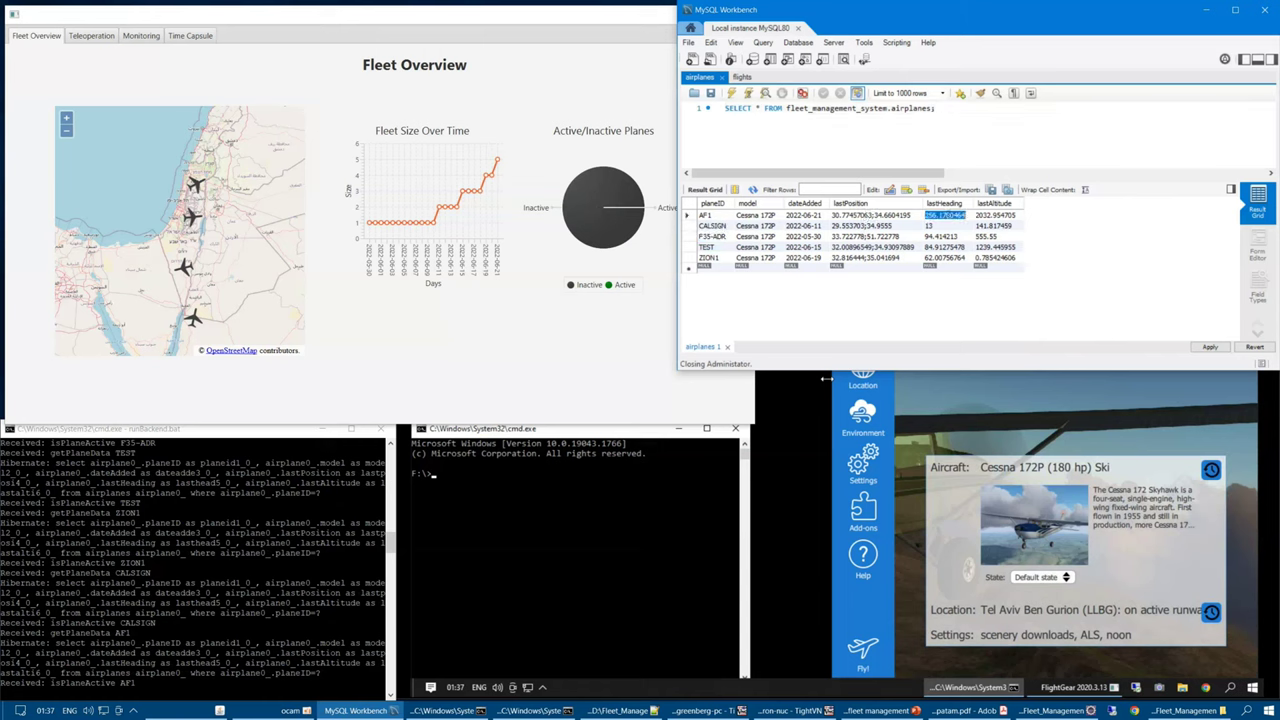
click(1206, 10)
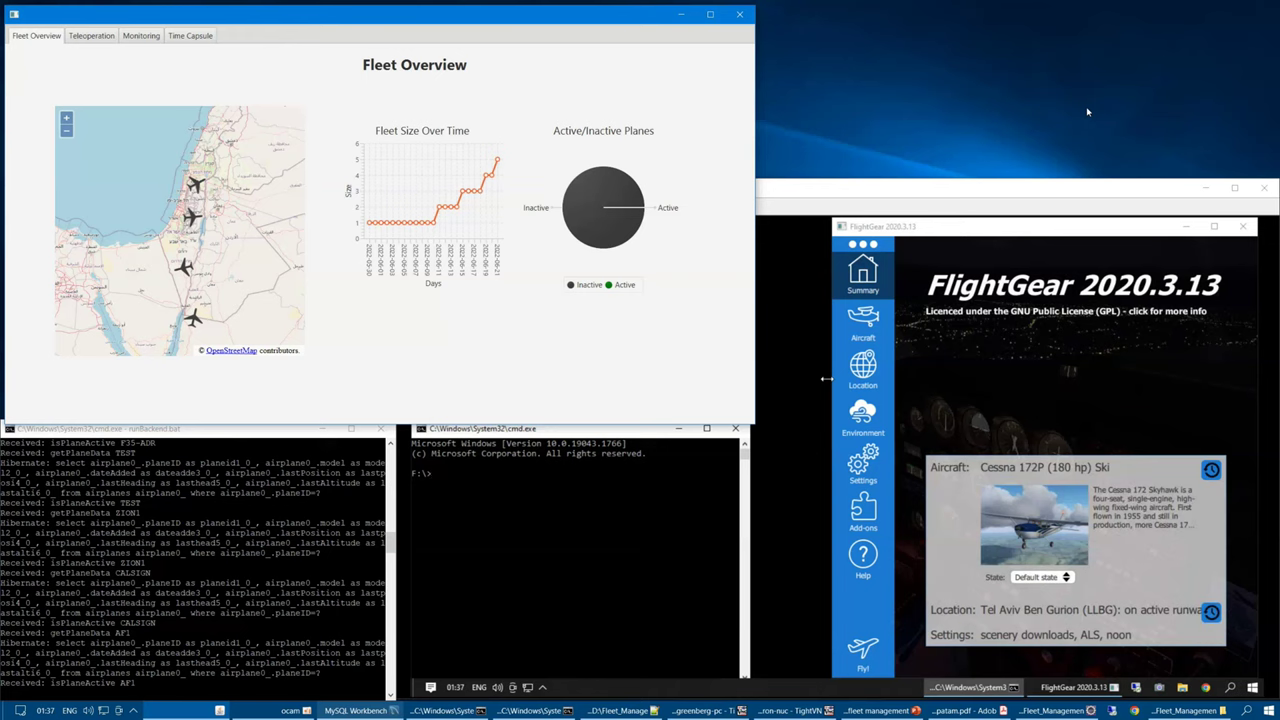
Step: On the remote TightVNC machine, run the runAgent.bat agent startup script
click(913, 188)
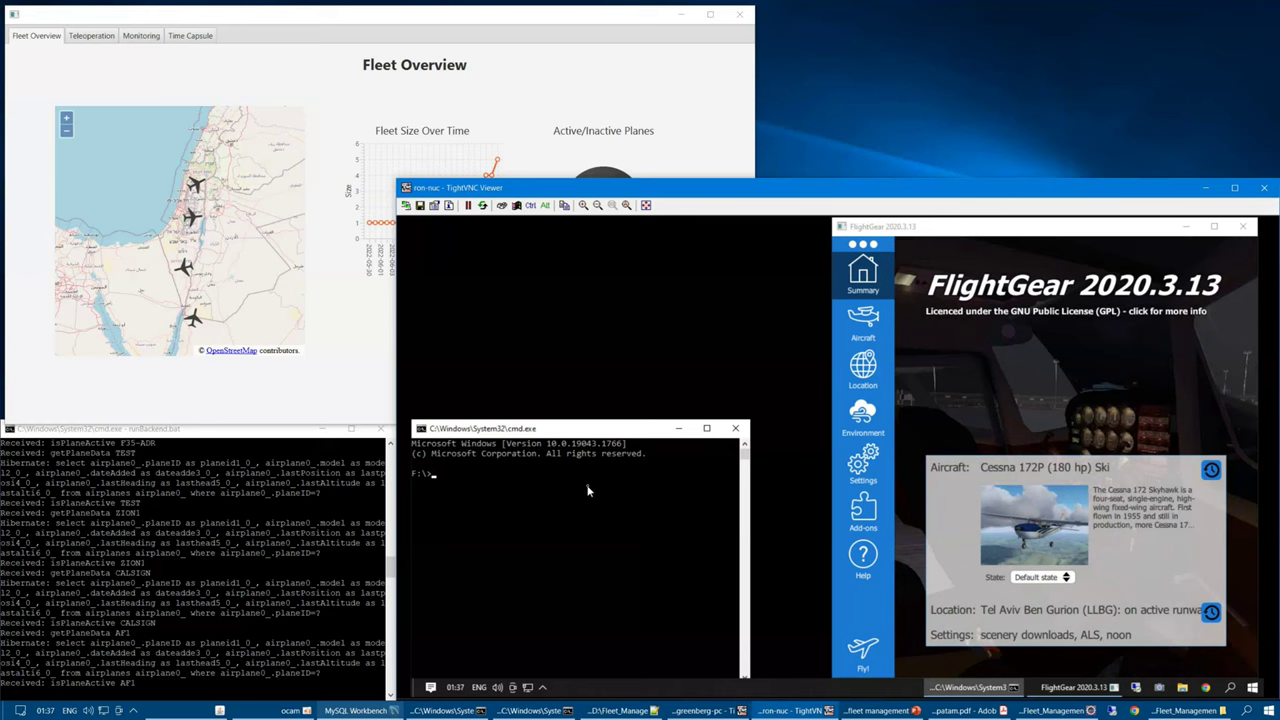
text(r)
key(Tab)
key(Return)
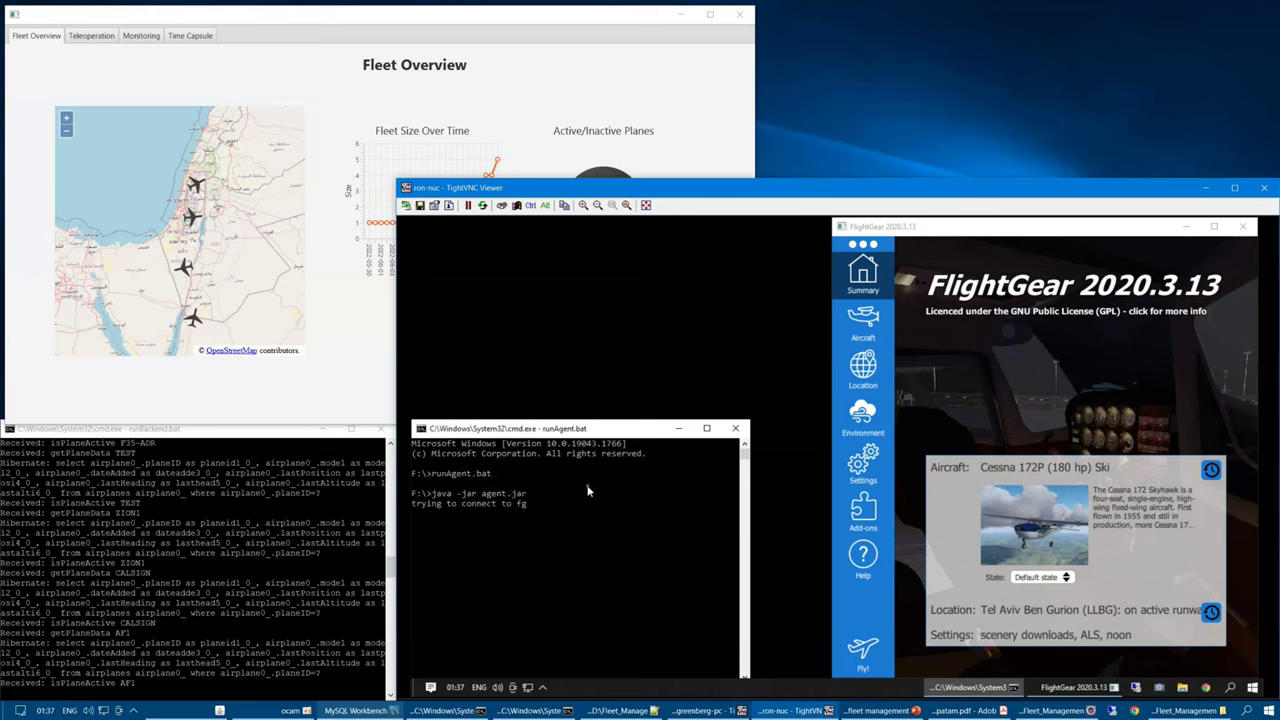
Step: Launch the Cessna 172P flight from the FlightGear launcher and shift its loading window right
click(1007, 230)
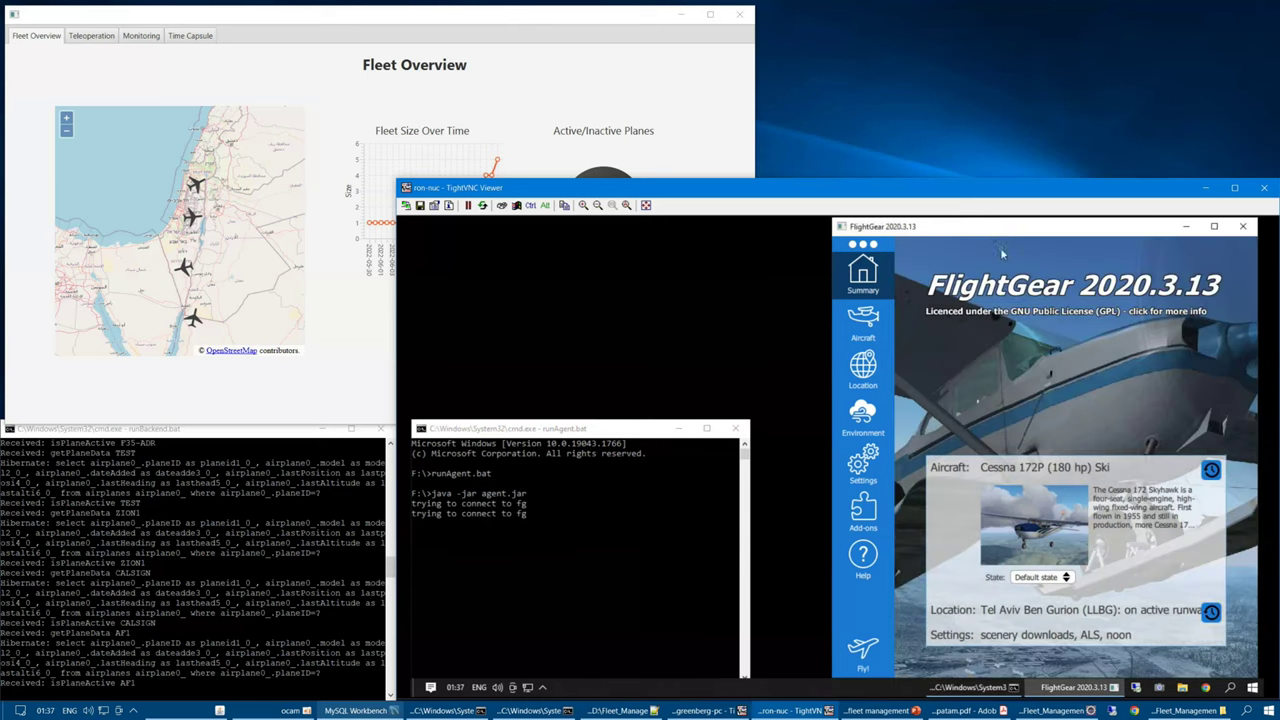
click(862, 650)
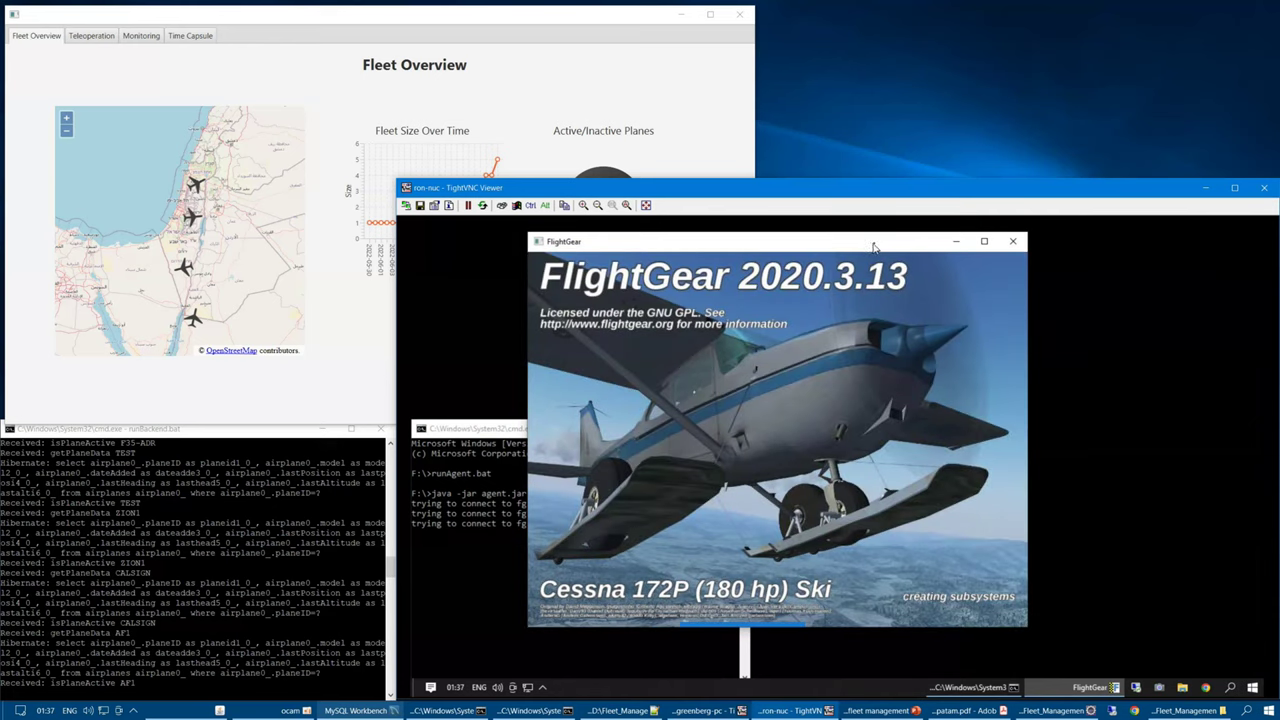
drag(873, 247, 1088, 252)
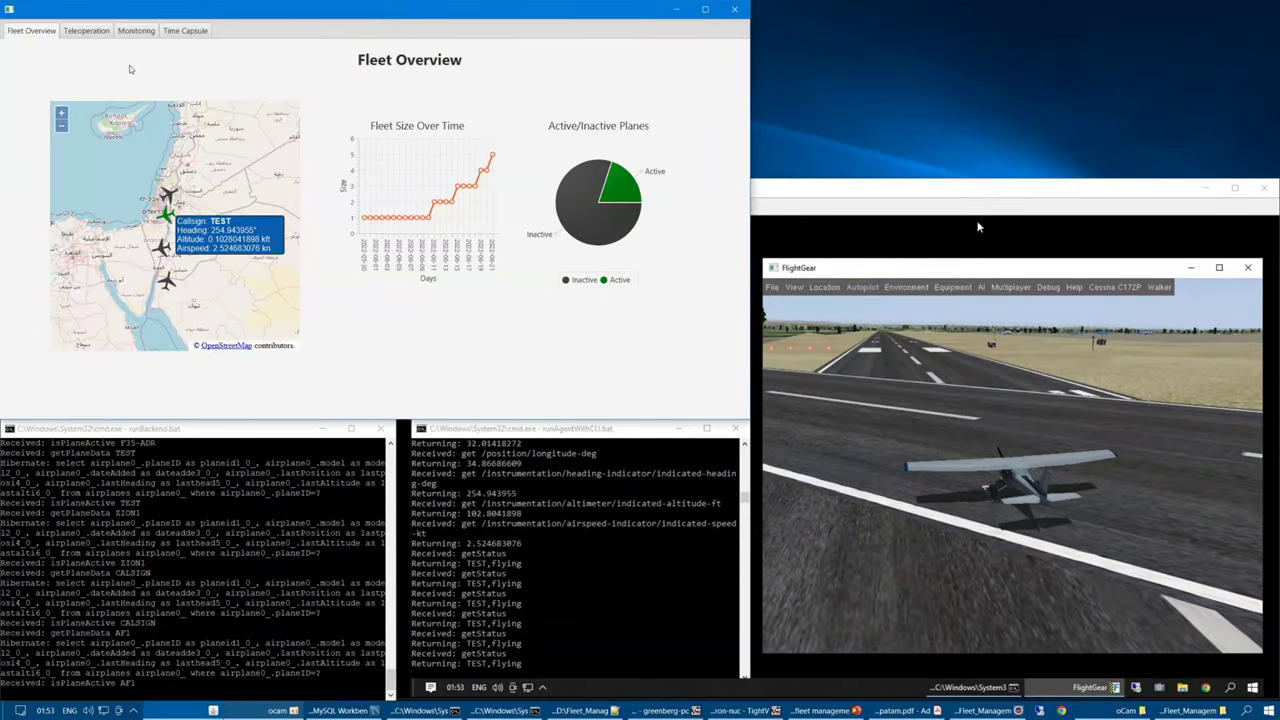
Step: Select TEST on the Teleoperation page and send joystick aileron/elevator and full right rudder inputs
click(87, 31)
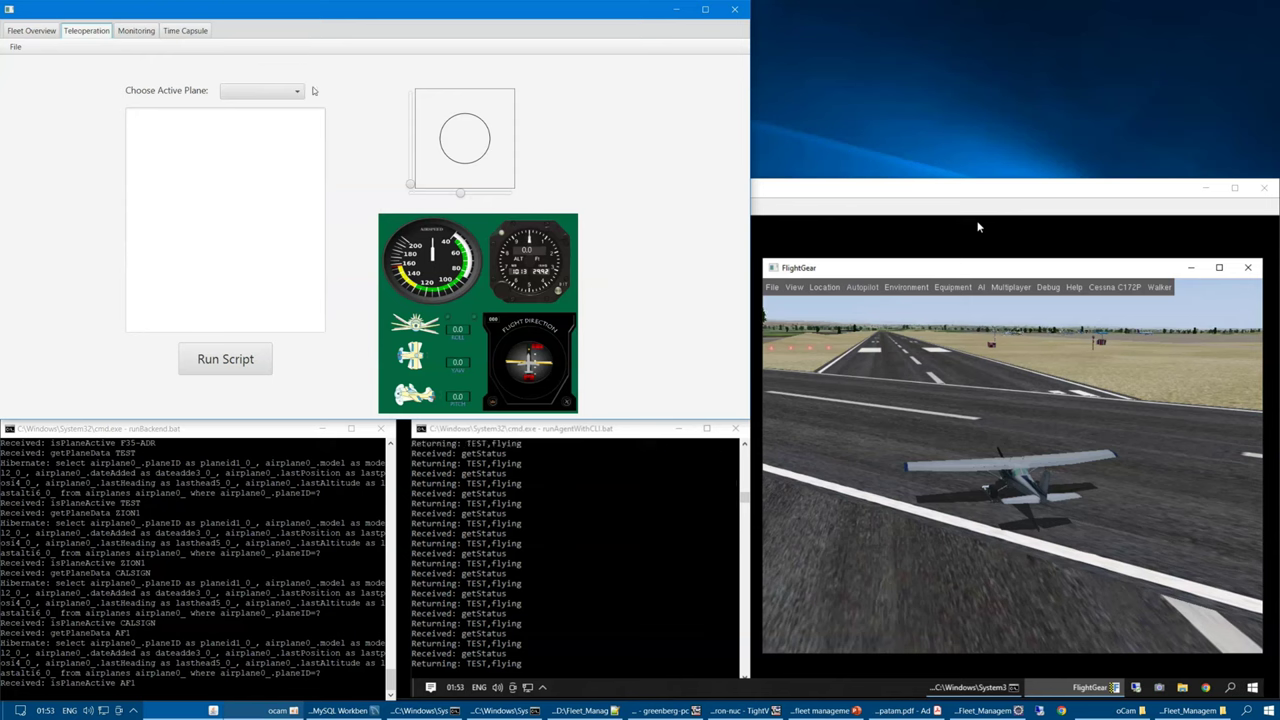
click(274, 93)
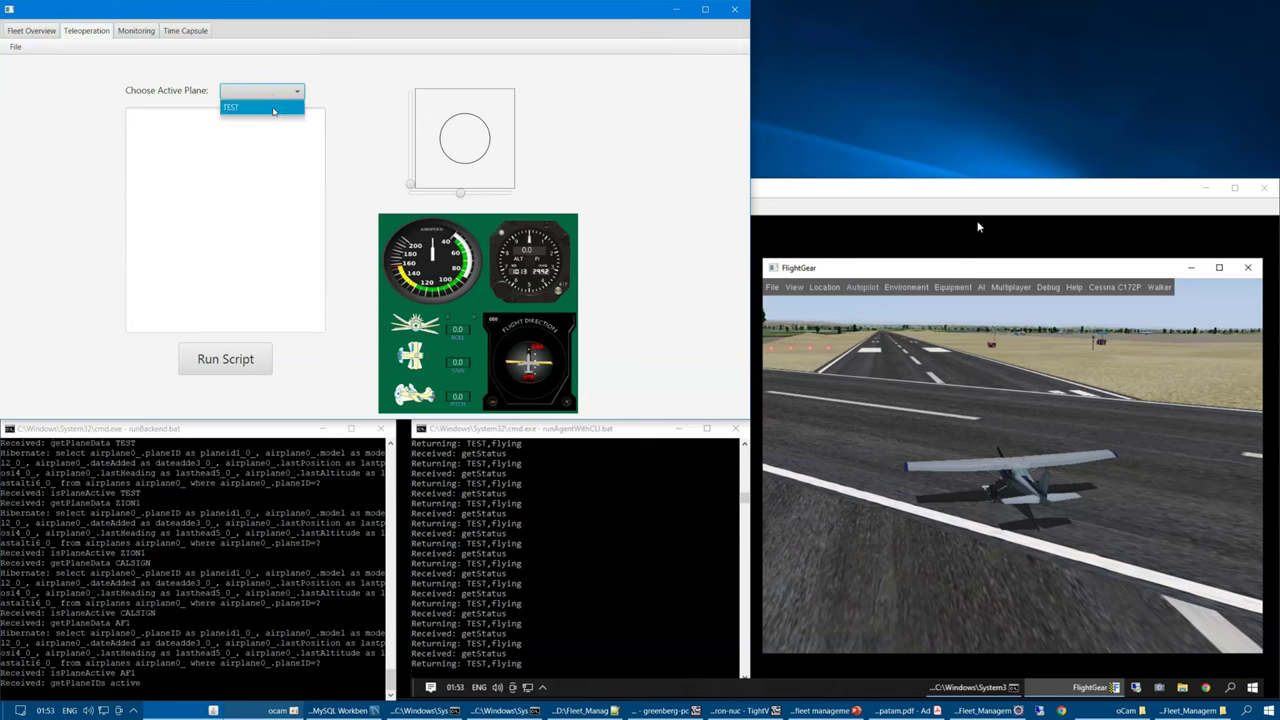
click(274, 107)
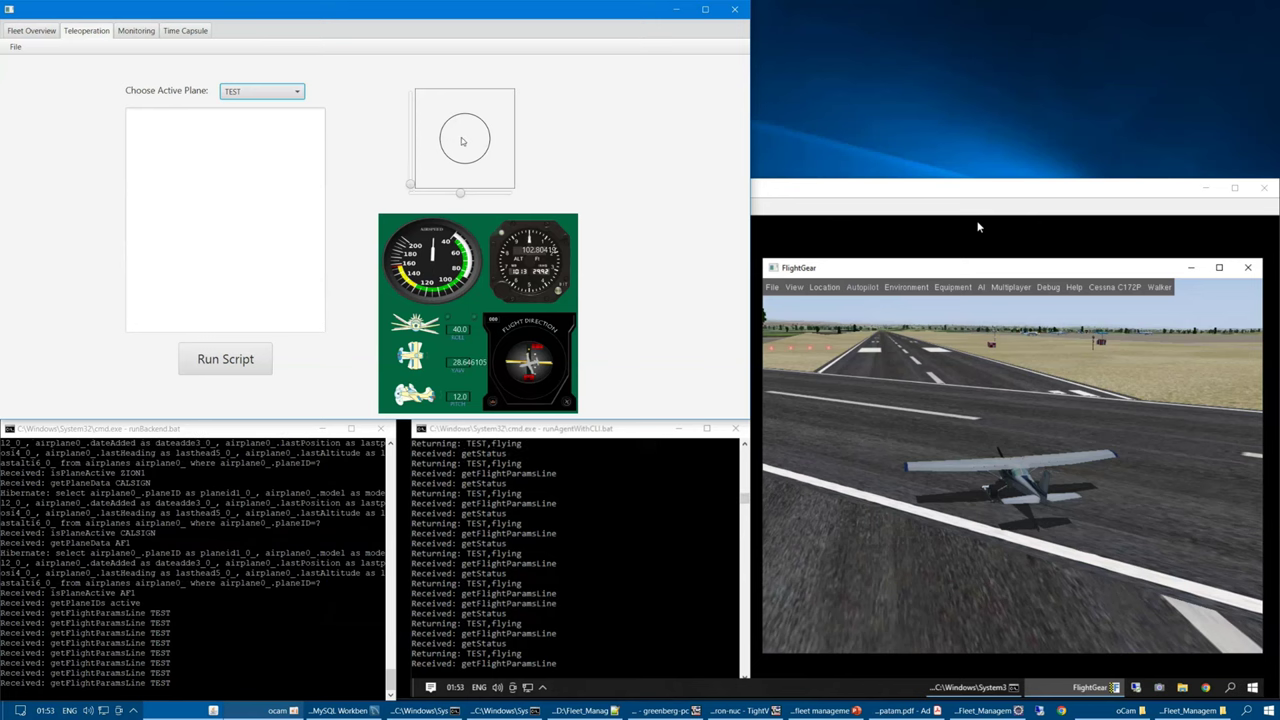
mouse_move(464, 142)
mouse_down()
mouse_move(467, 161)
mouse_move(466, 114)
mouse_move(493, 144)
mouse_move(514, 136)
mouse_move(465, 130)
mouse_move(420, 149)
mouse_move(466, 145)
mouse_up()
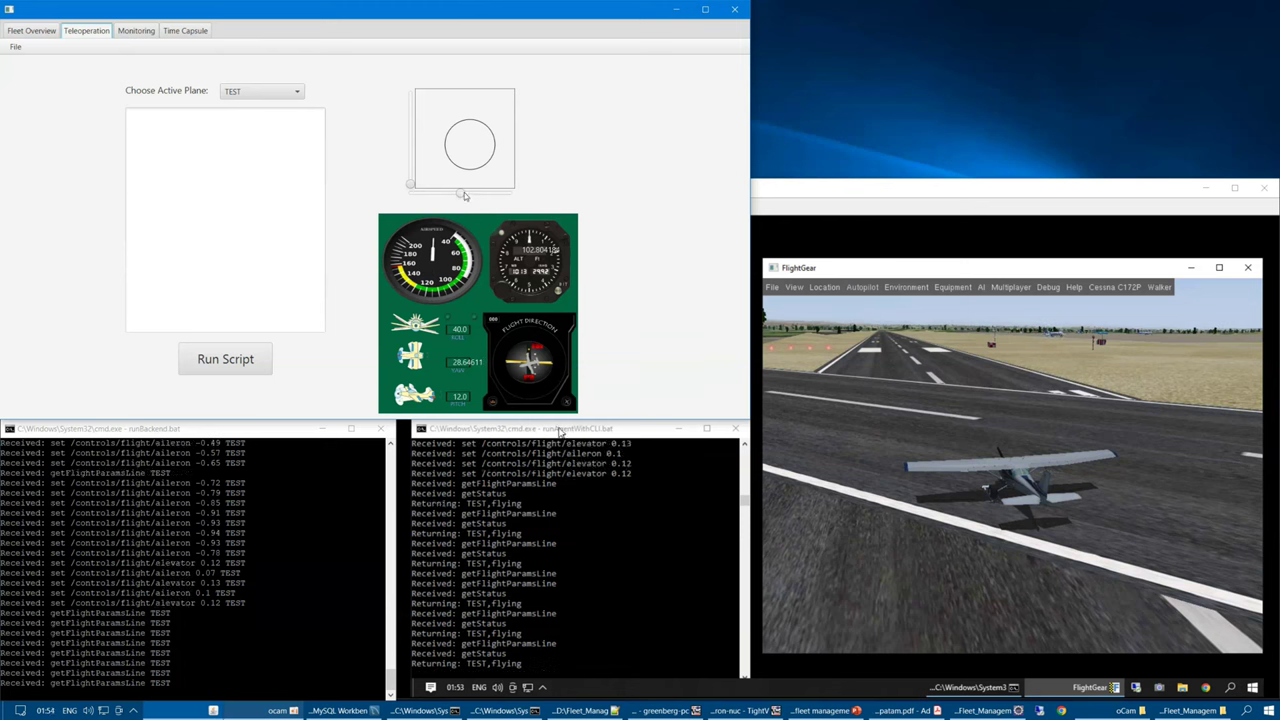
mouse_move(460, 193)
mouse_down()
mouse_move(535, 203)
mouse_move(363, 206)
mouse_move(540, 203)
mouse_move(443, 205)
mouse_up()
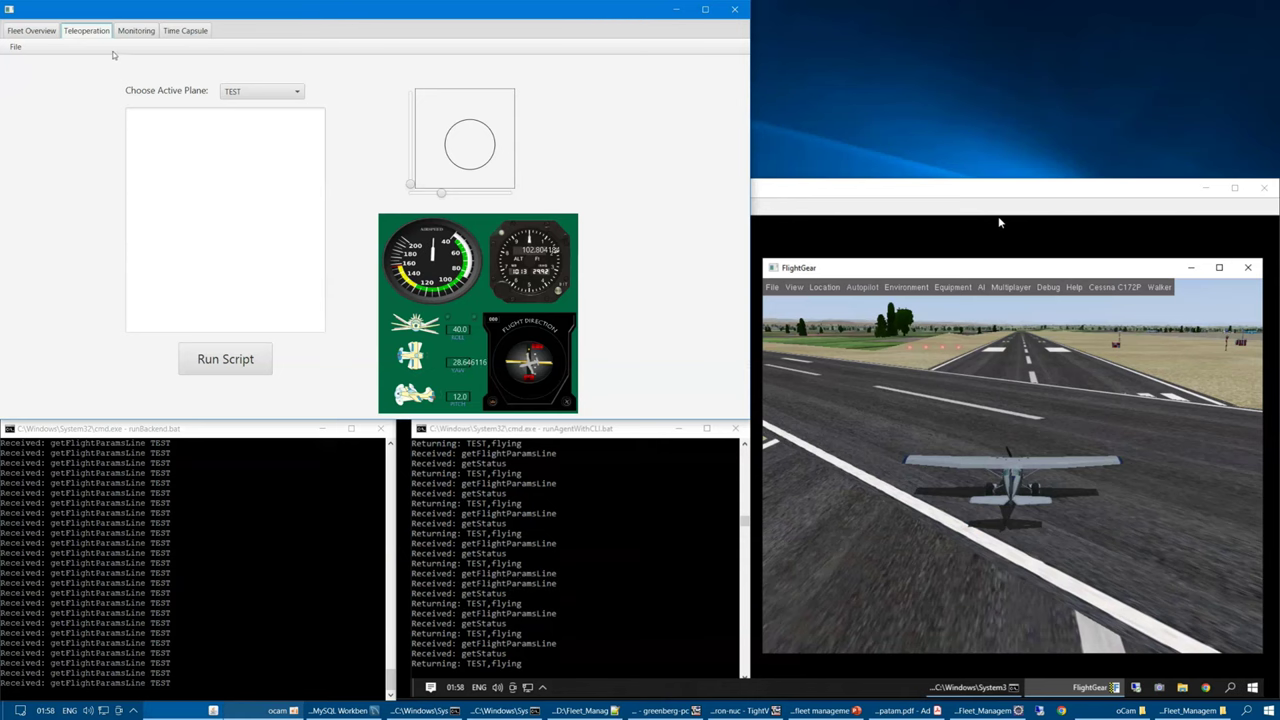
Step: Load script.txt into the teleoperation script editor via File > Open Script File
click(18, 48)
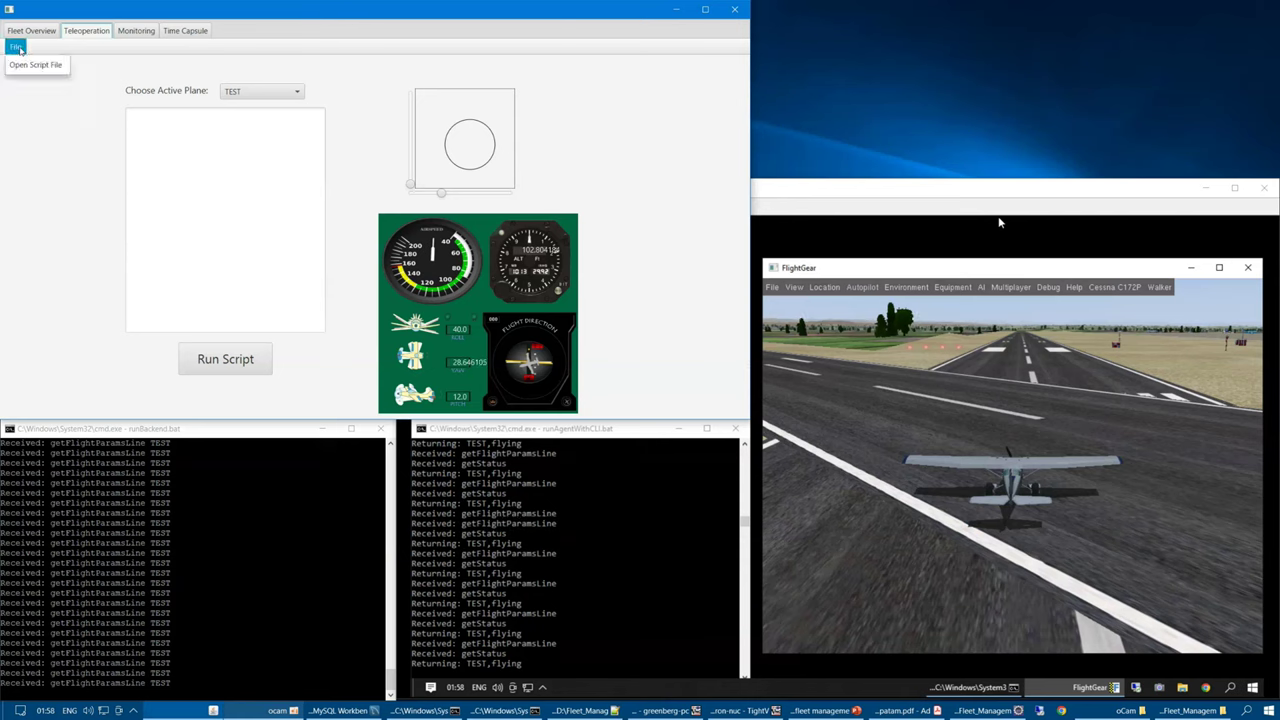
click(30, 65)
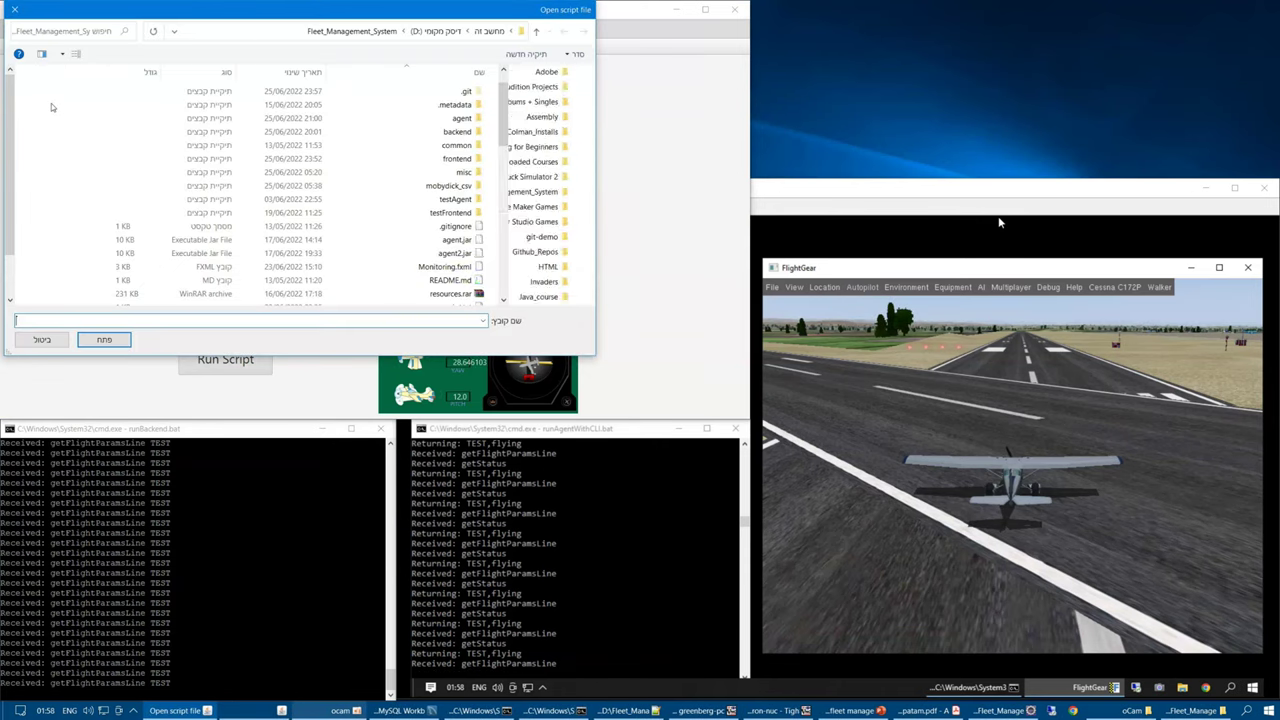
scroll(308, 185, down, 1)
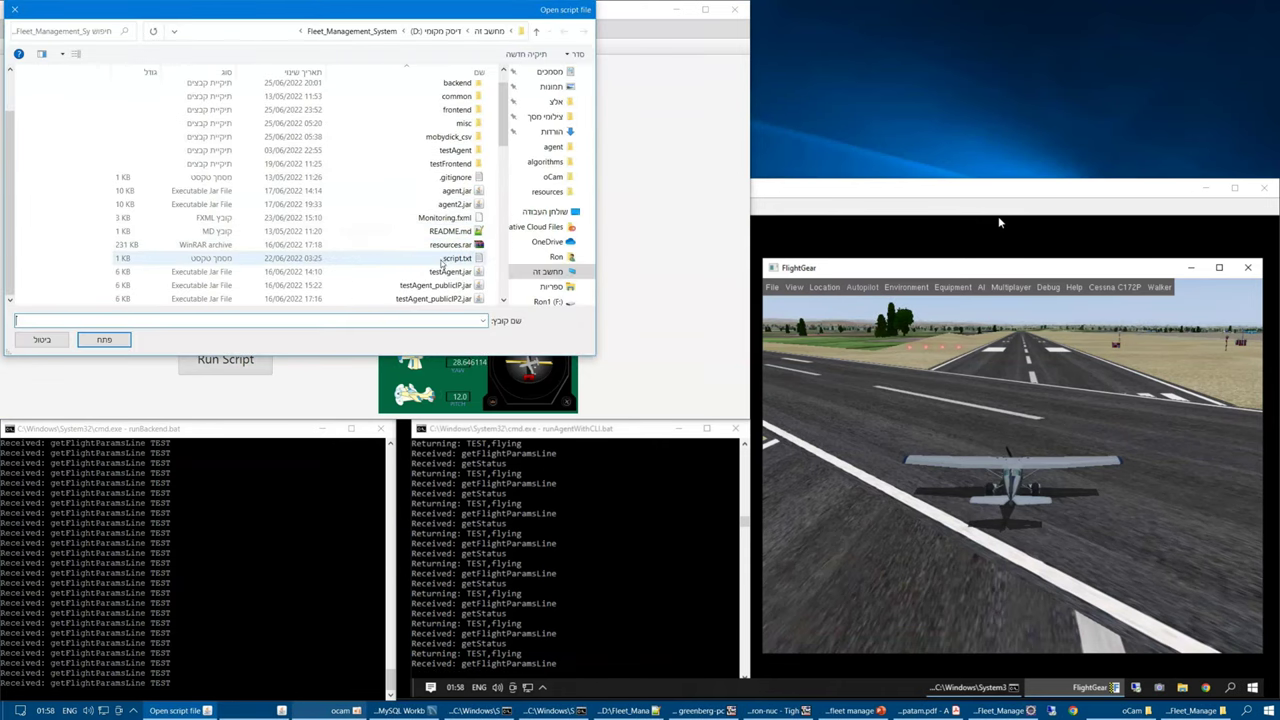
click(441, 259)
click(104, 340)
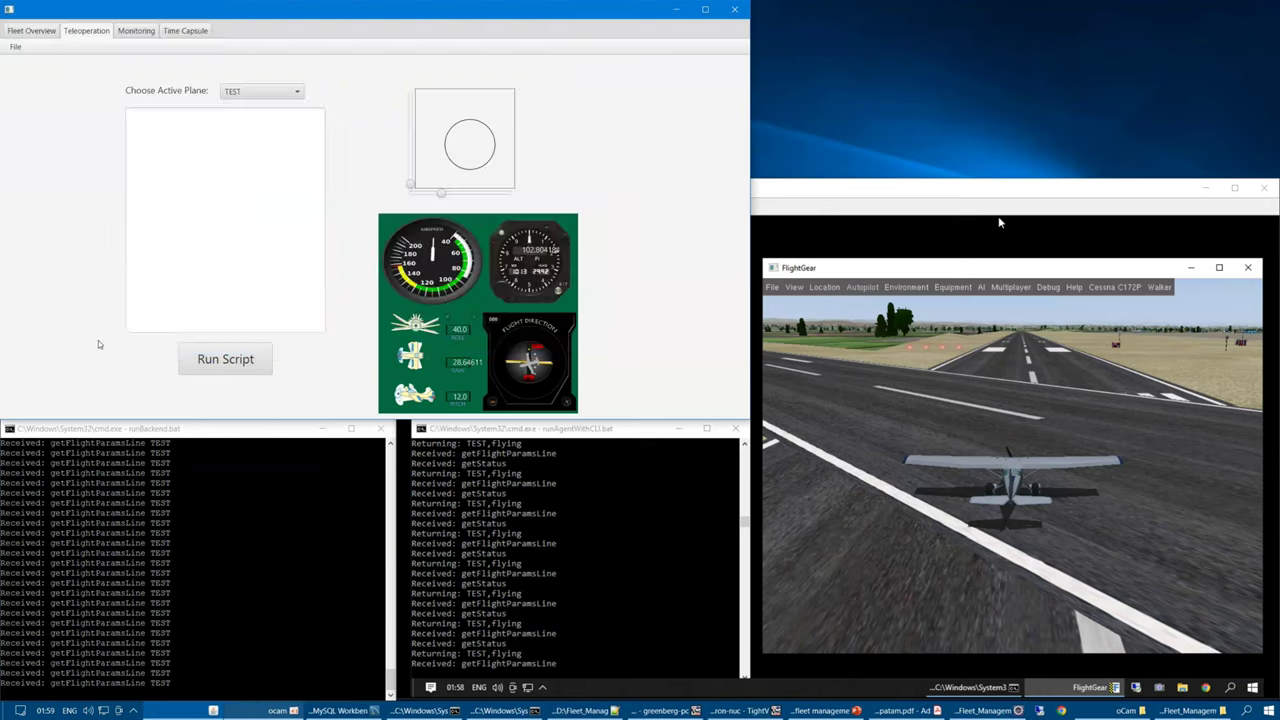
scroll(222, 187, down, 3)
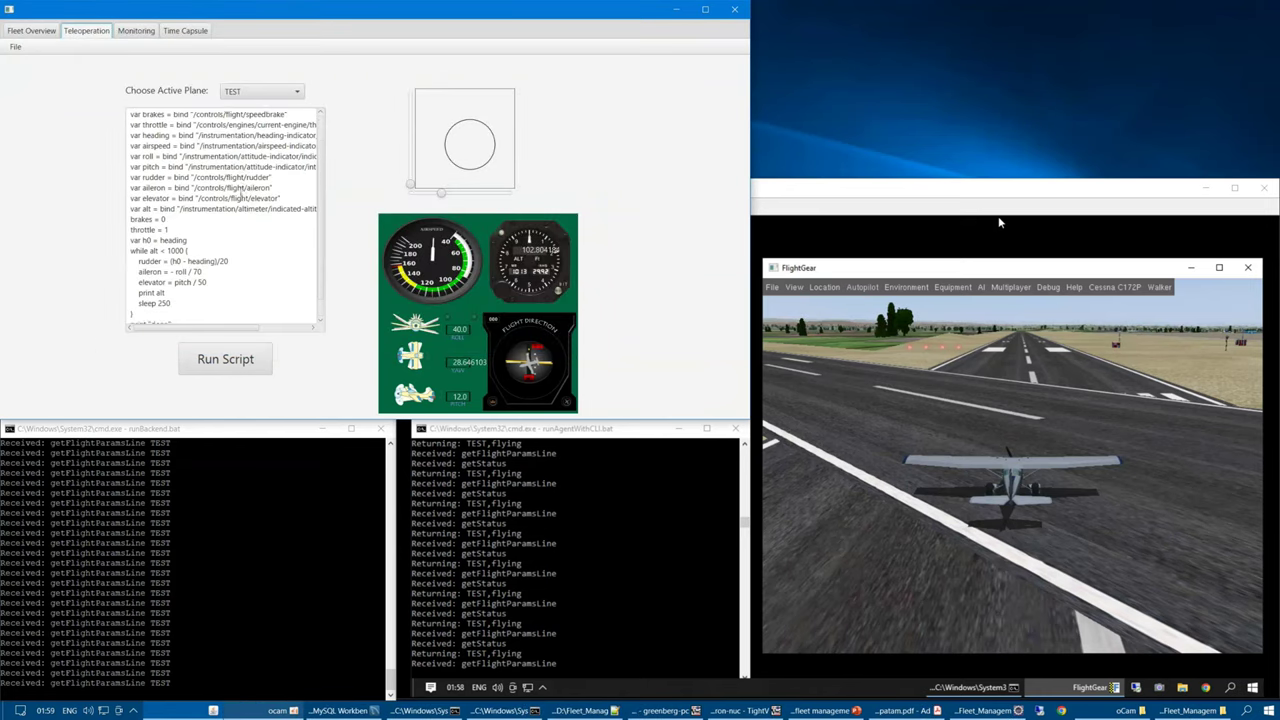
scroll(225, 231, up, 2)
scroll(225, 231, down, 1)
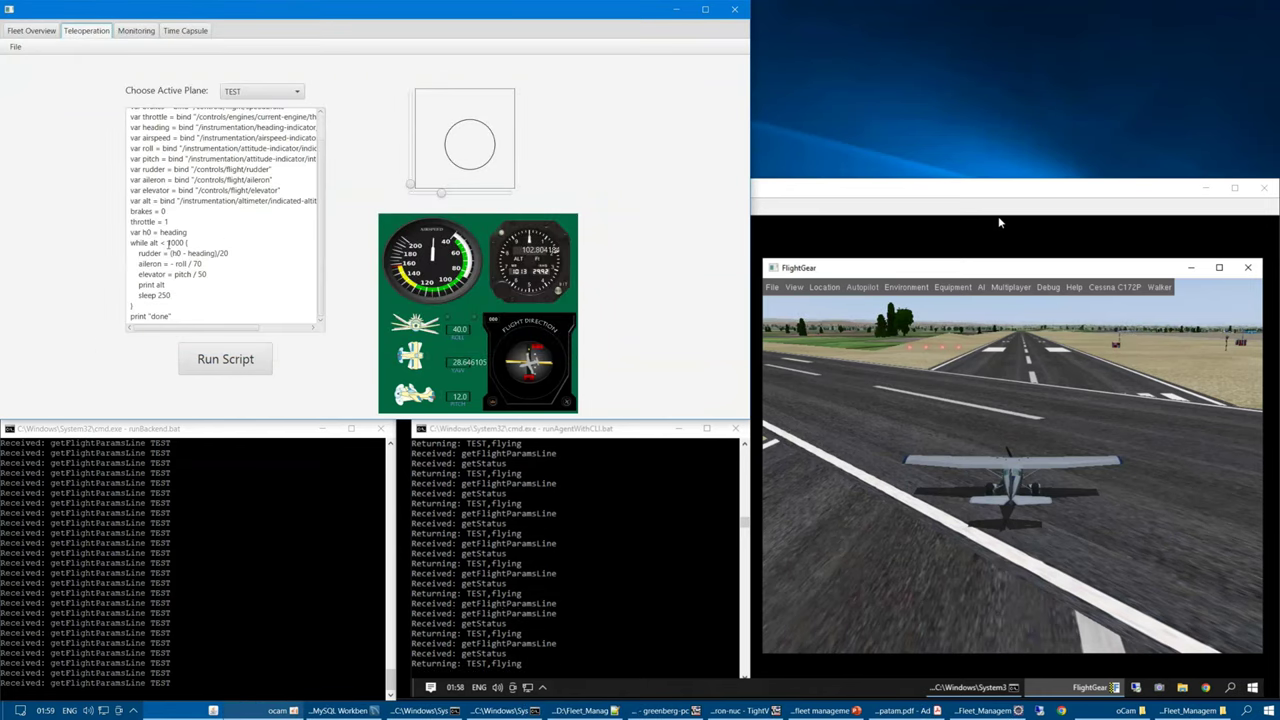
Step: Change the script's while-loop altitude limit from 1000 to 500
click(170, 243)
drag(170, 243, 183, 242)
text(5)
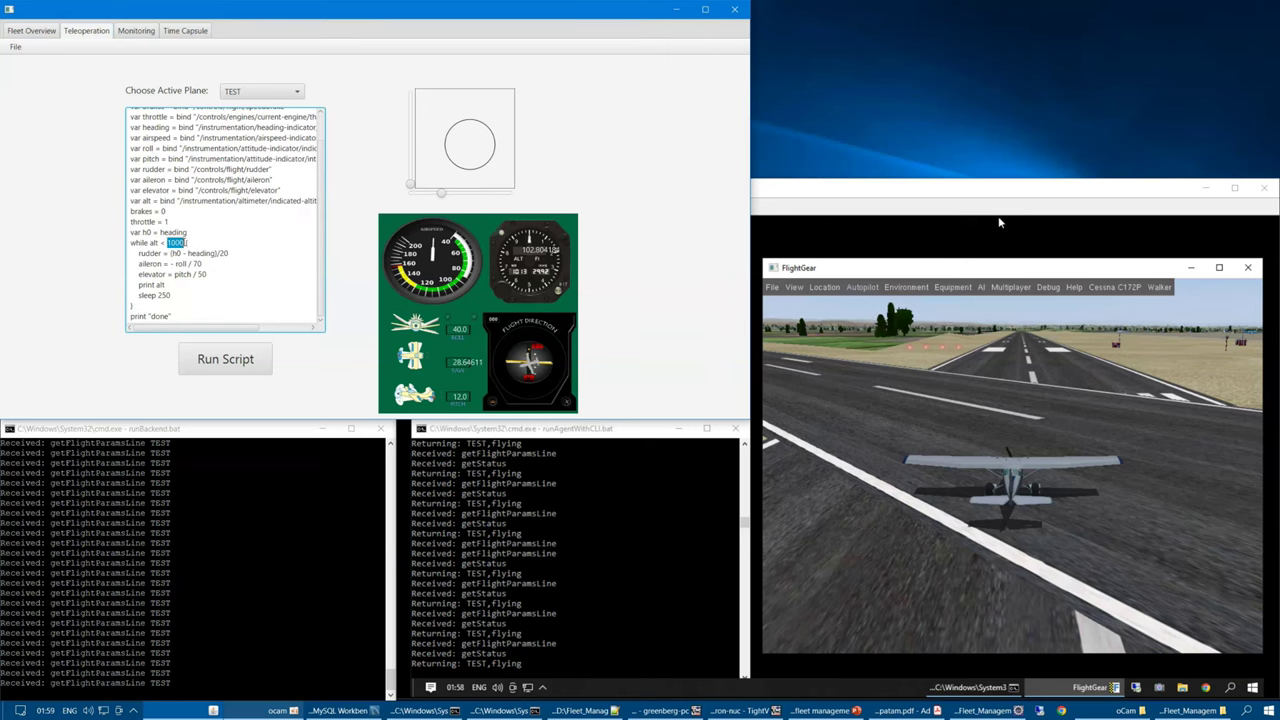
text(00)
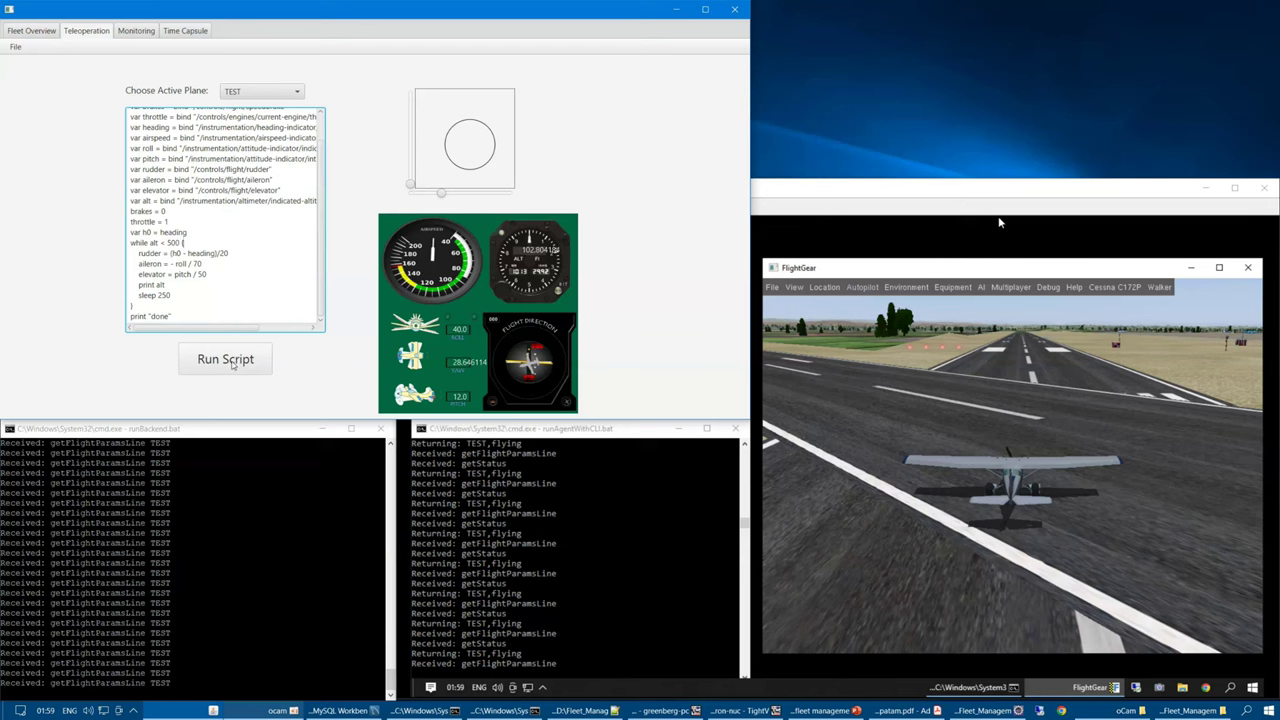
click(1108, 289)
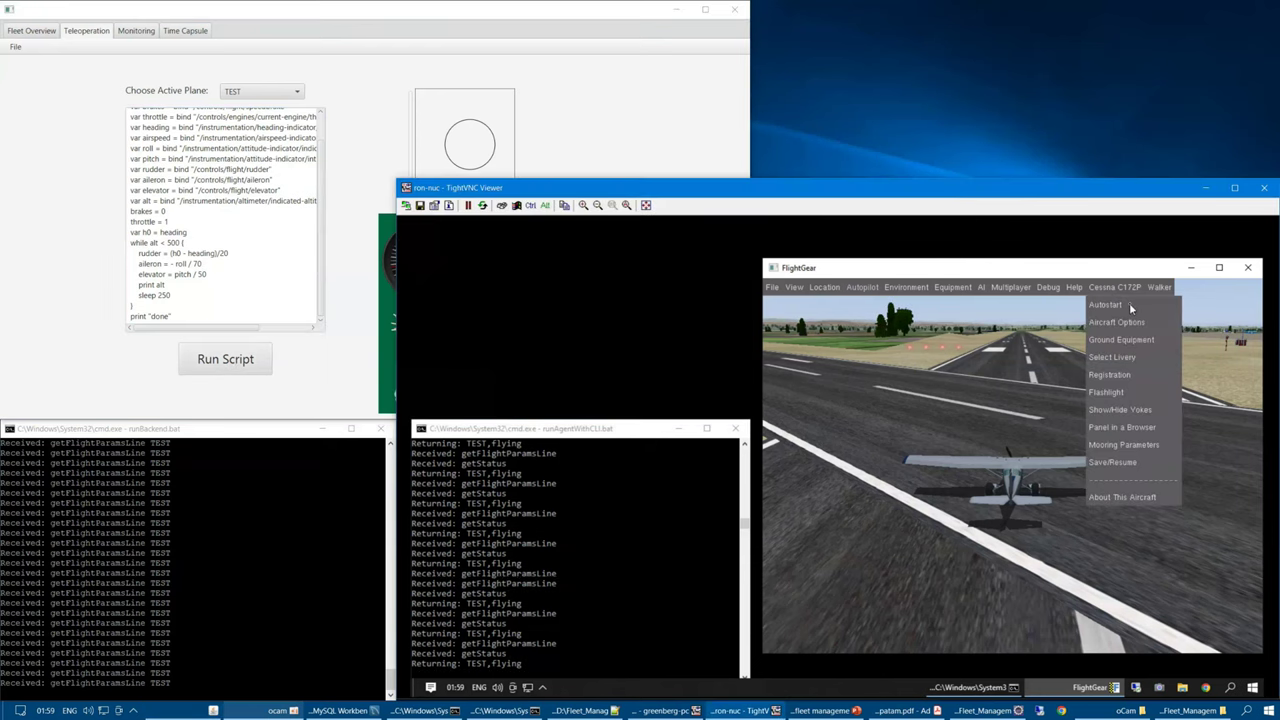
Step: Autostart the Cessna C172P from FlightGear's aircraft menu and bring the fleet app forward
click(1129, 302)
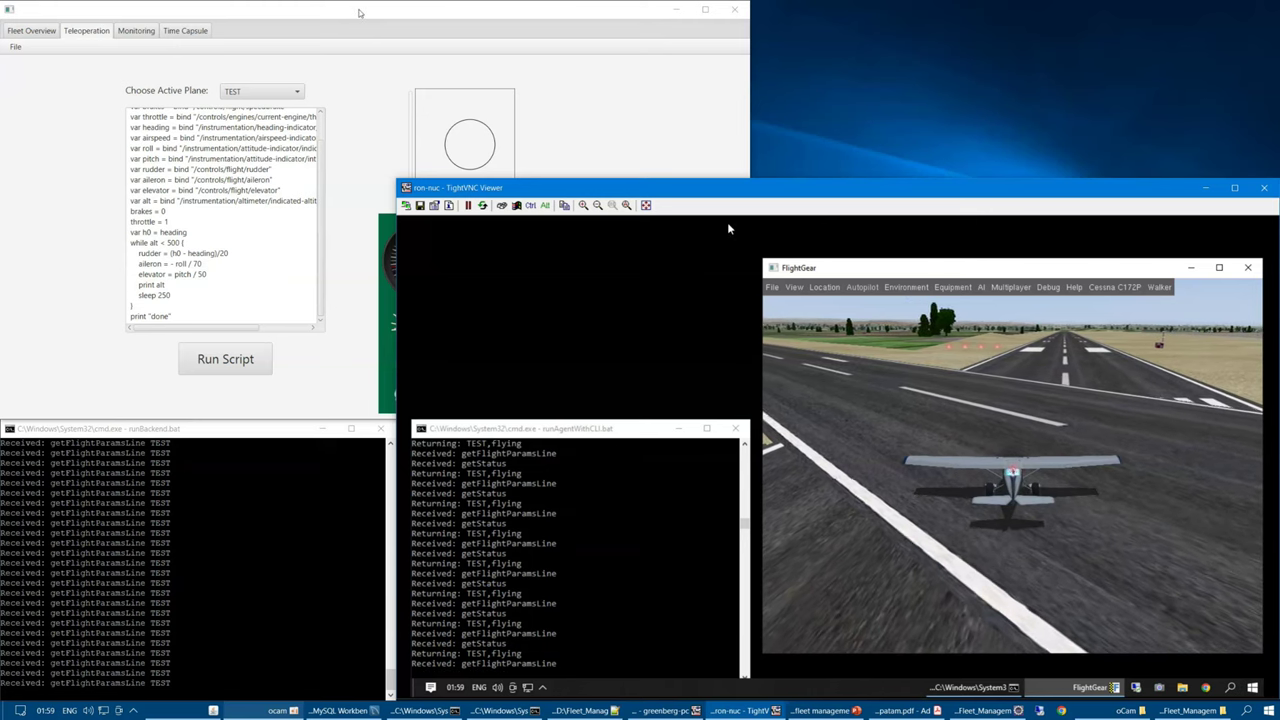
click(302, 356)
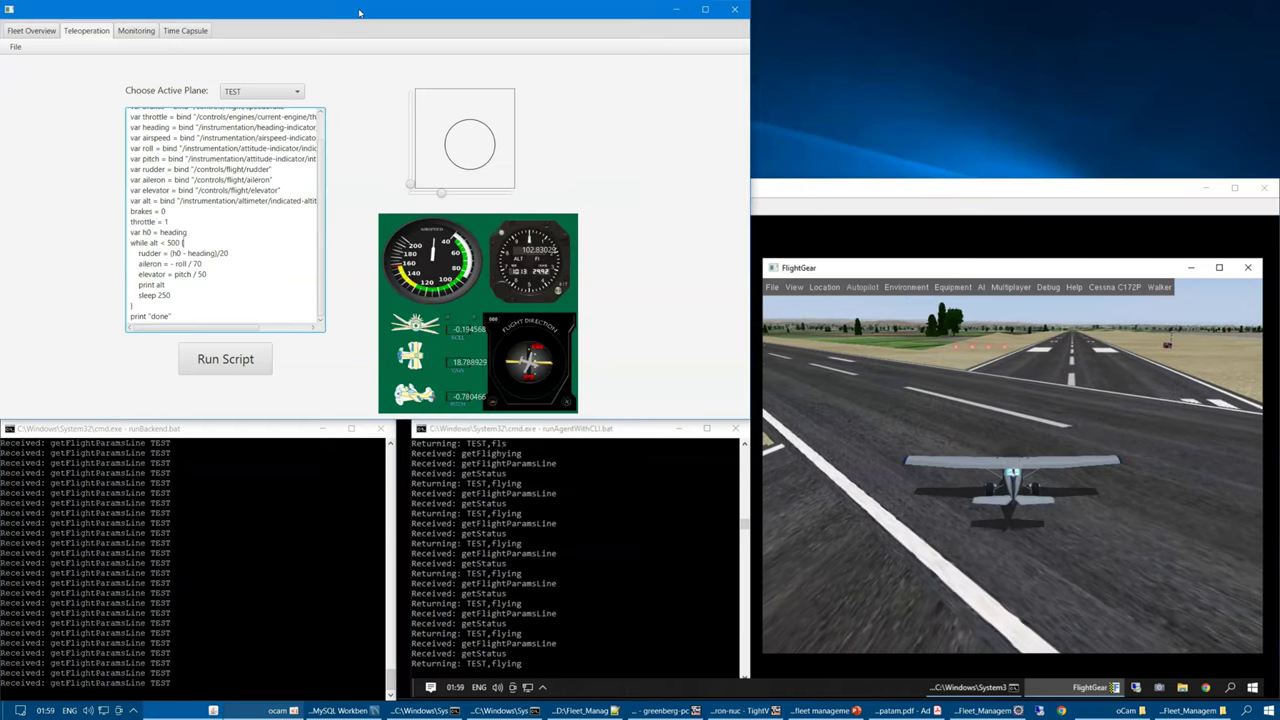
Step: Run the loaded TEST script so the Cessna takes off and climbs past 500 ft
click(220, 359)
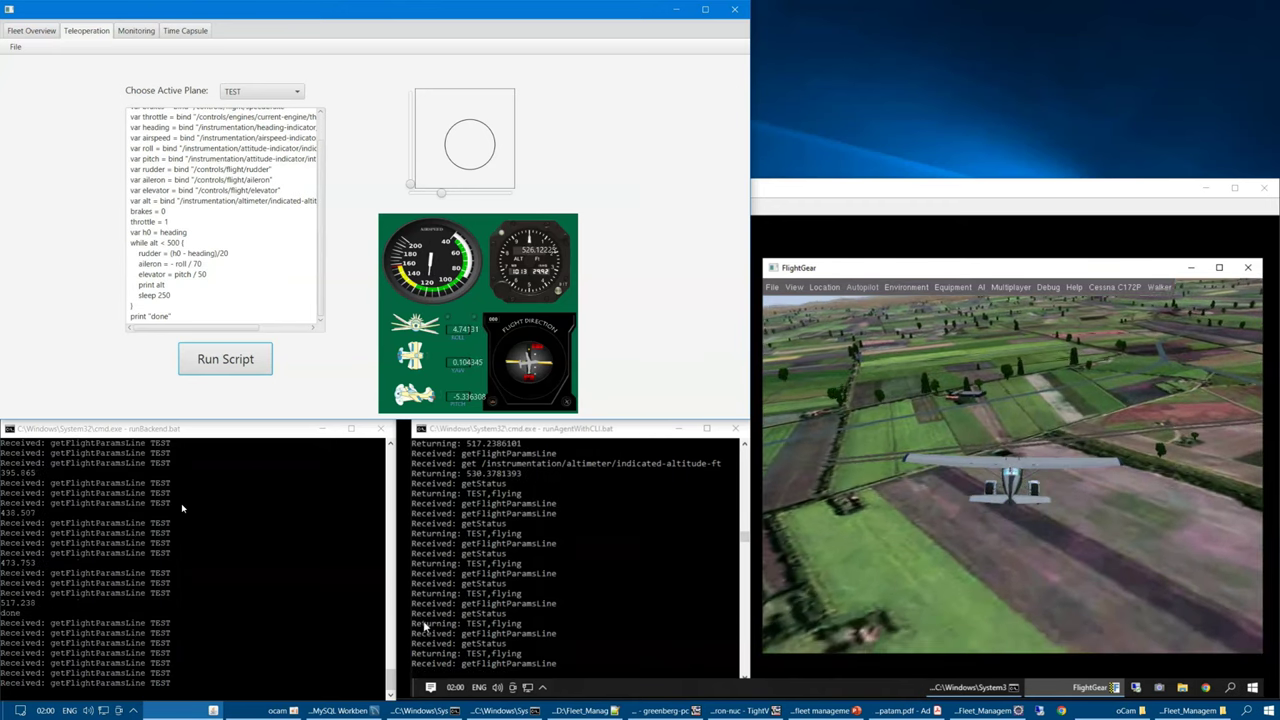
click(31, 30)
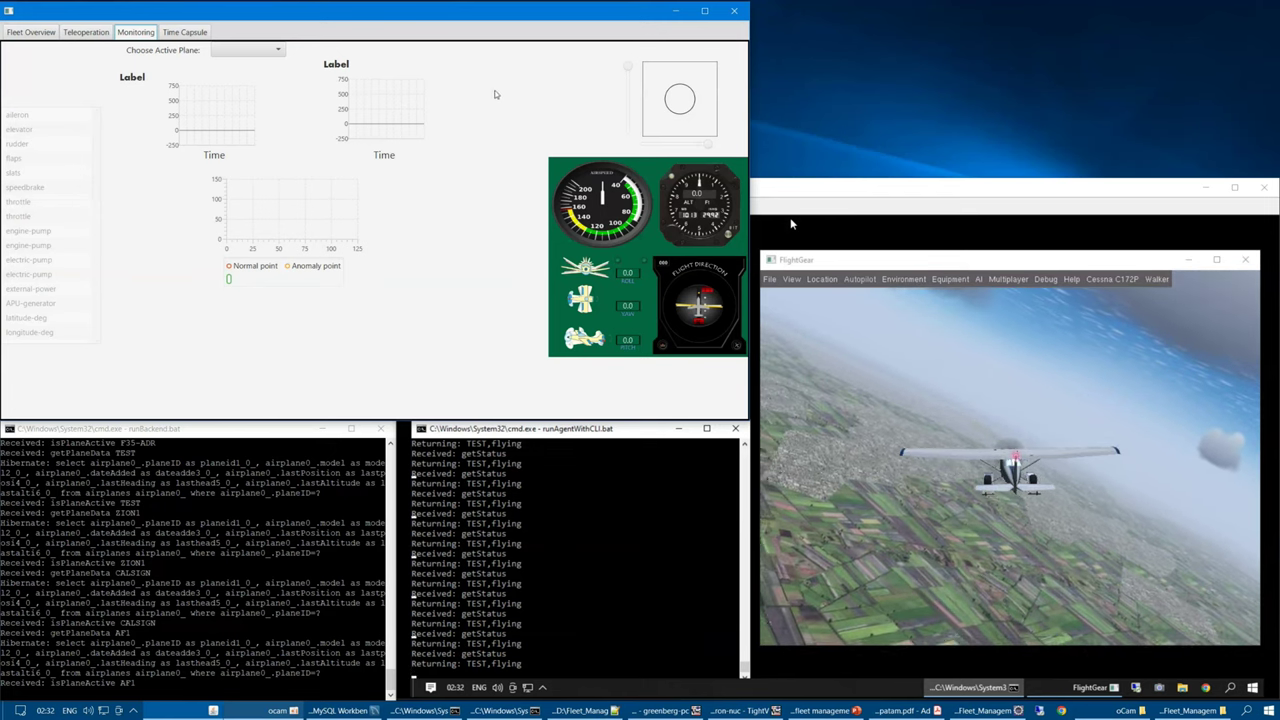
Step: Choose TEST as the monitored plane and scroll through its flight-parameter list
click(270, 53)
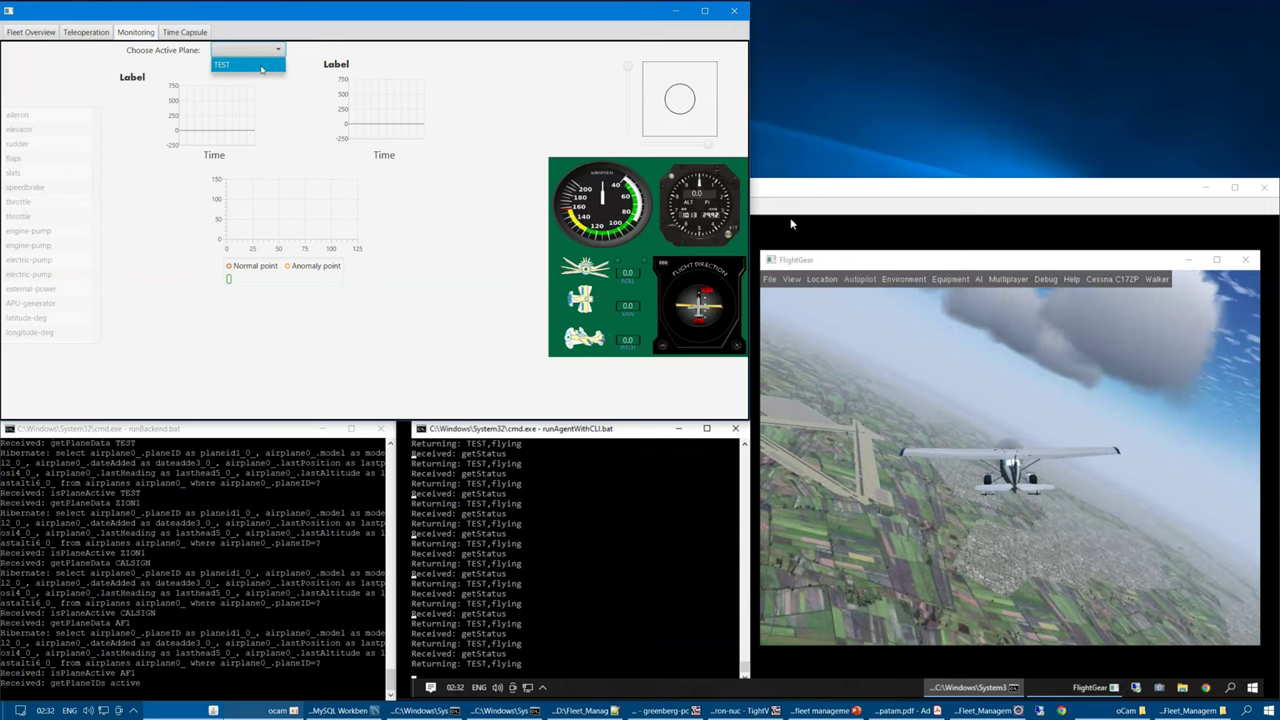
click(262, 66)
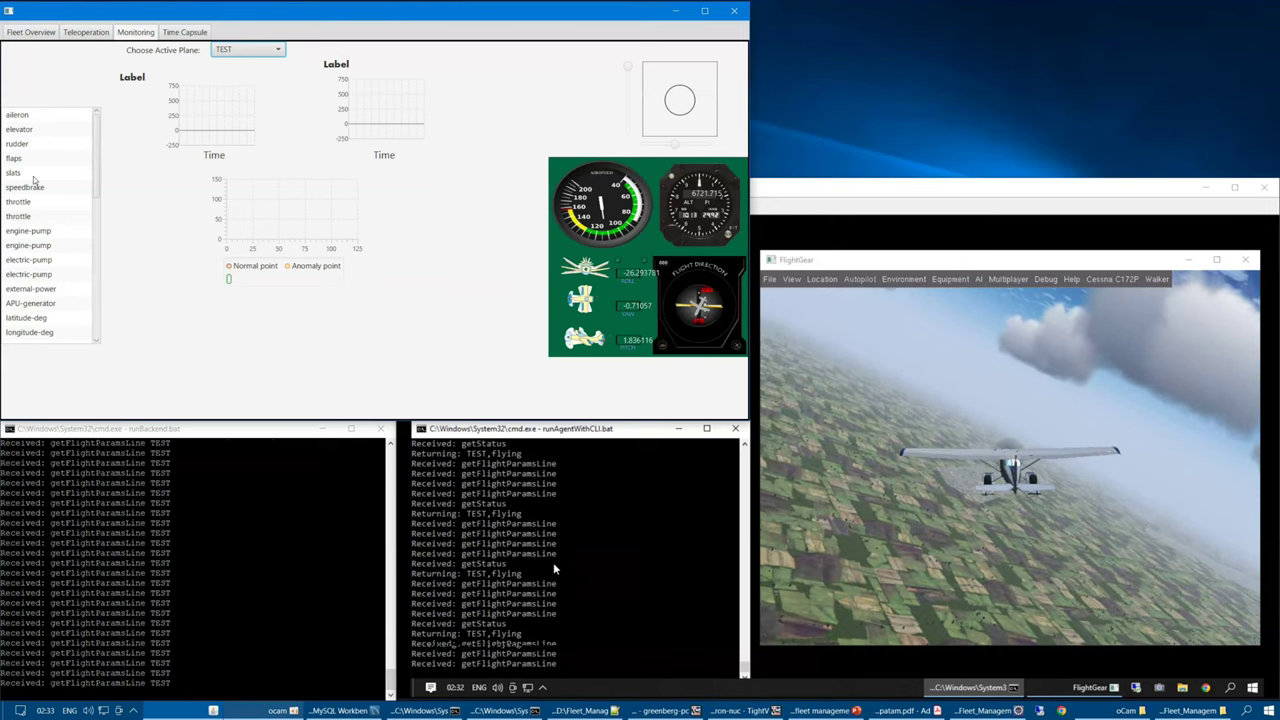
scroll(40, 188, down, 5)
scroll(58, 210, up, 3)
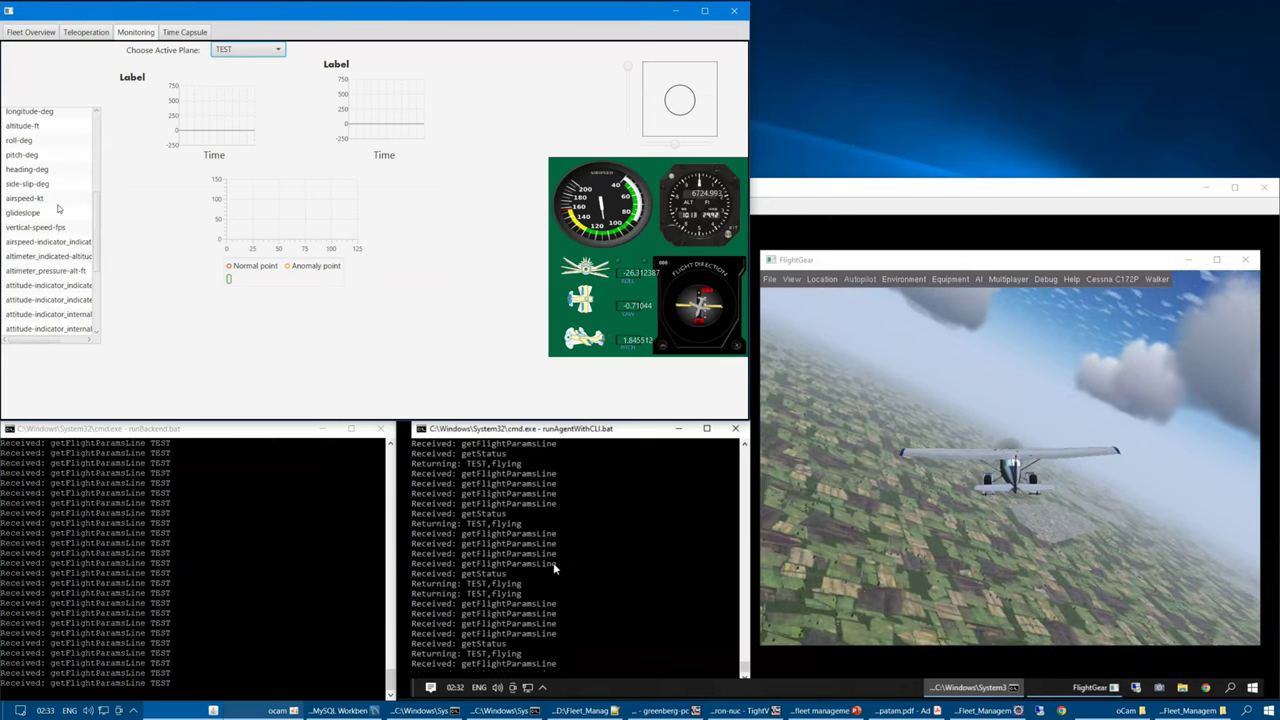
scroll(57, 210, up, 3)
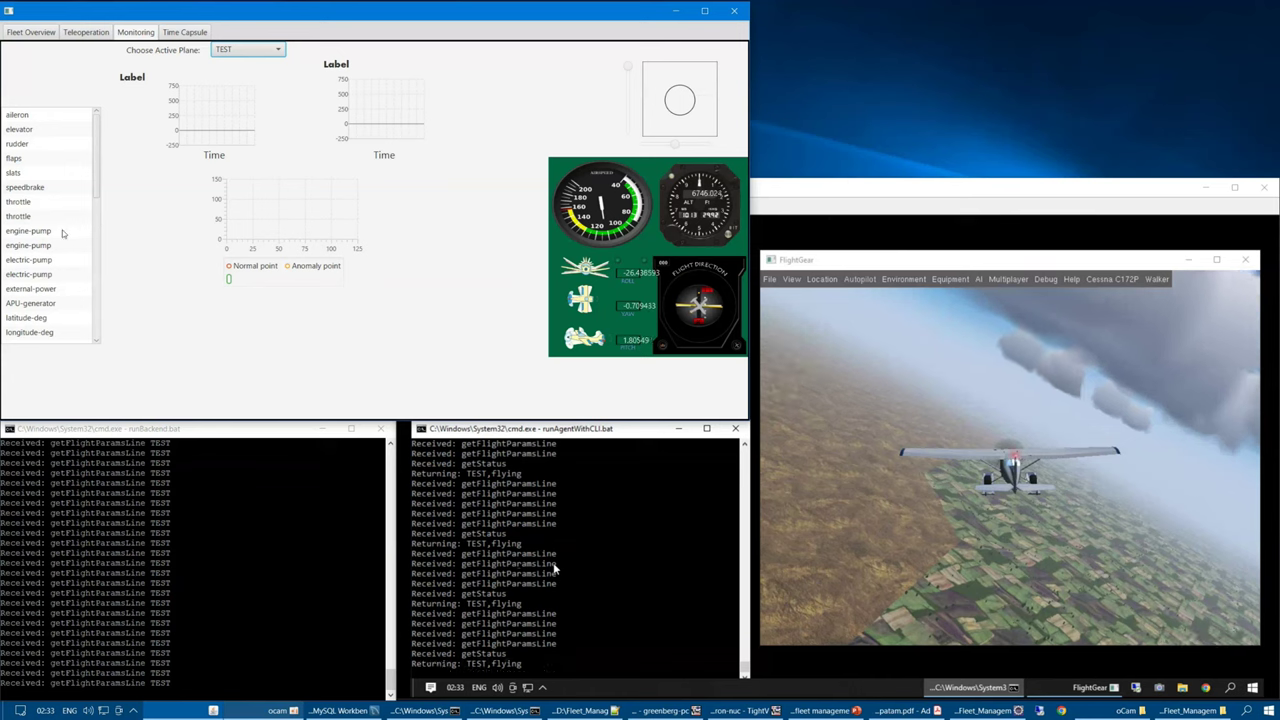
scroll(57, 233, down, 1)
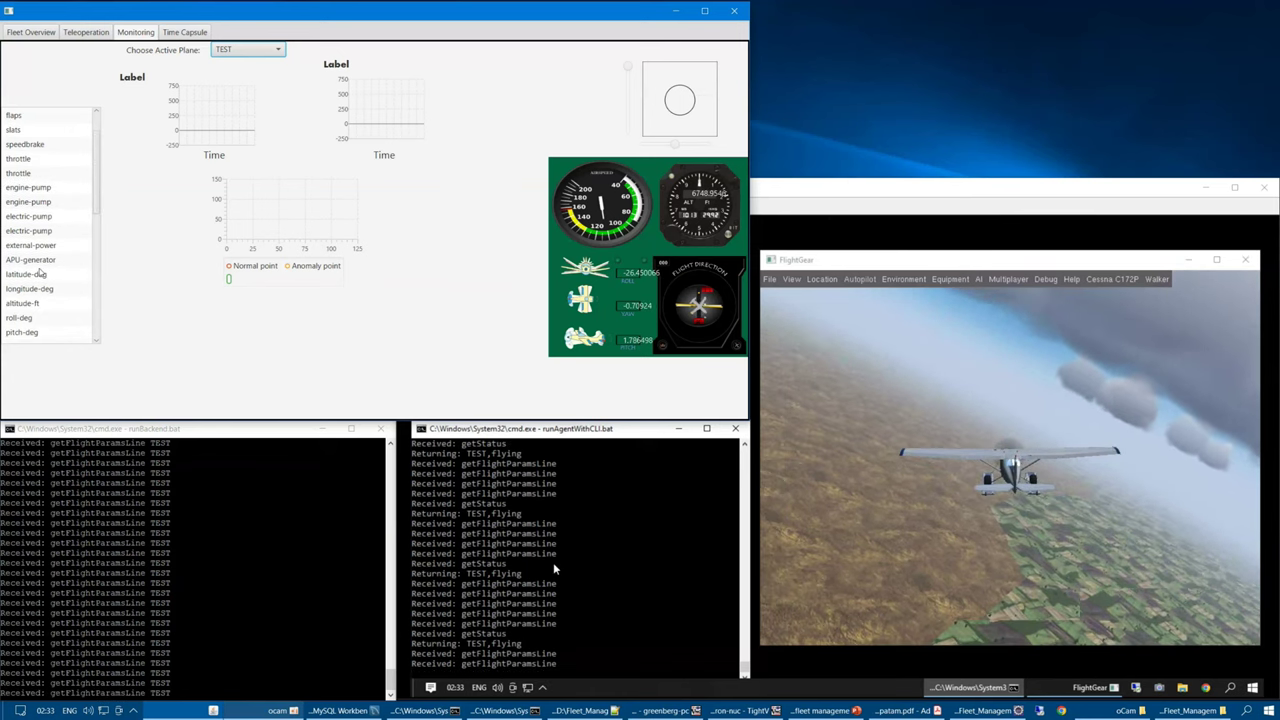
Step: Chart TEST's altitude-ft, airspeed-kt, rudder and aileron parameters with regression lines
click(30, 302)
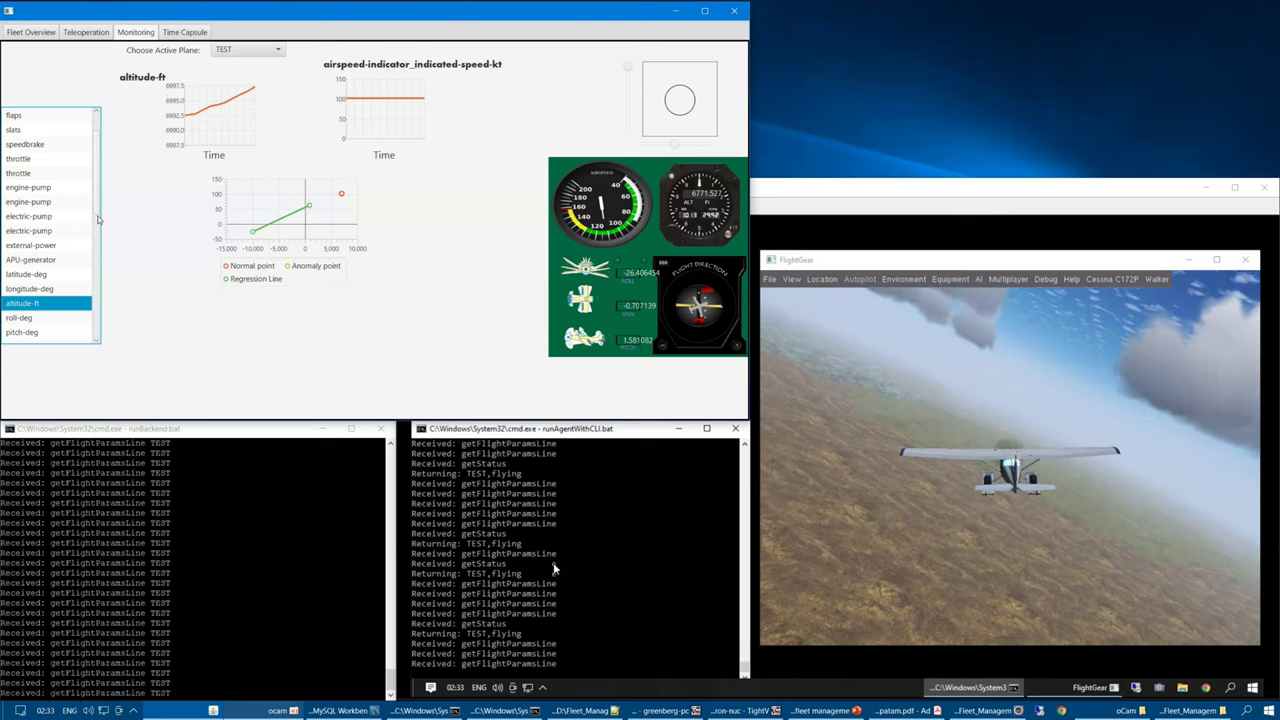
scroll(98, 218, down, 2)
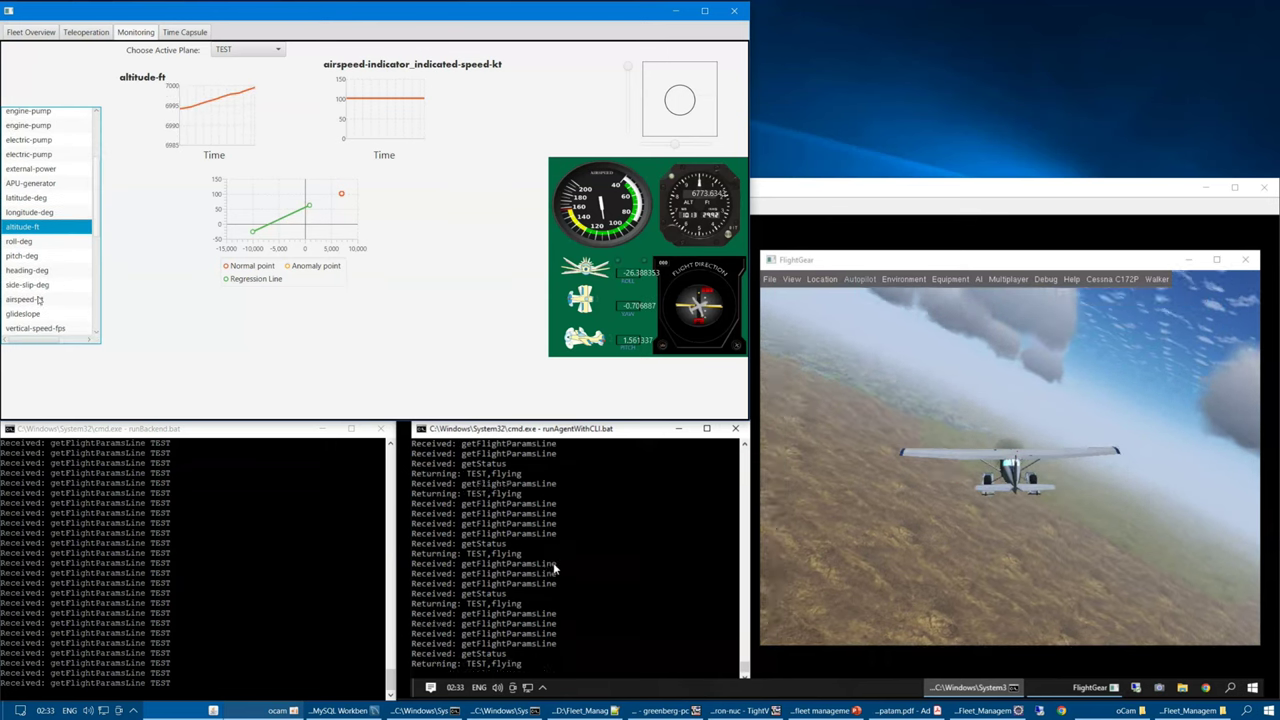
click(38, 299)
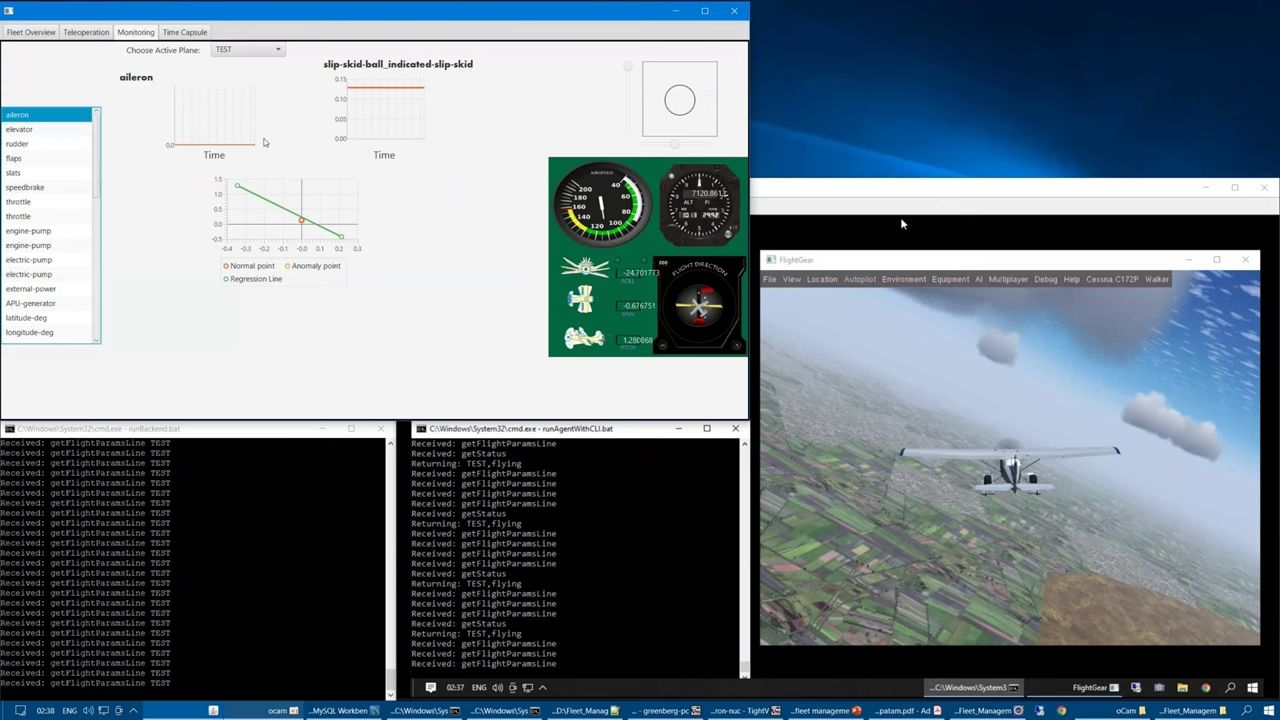
click(20, 144)
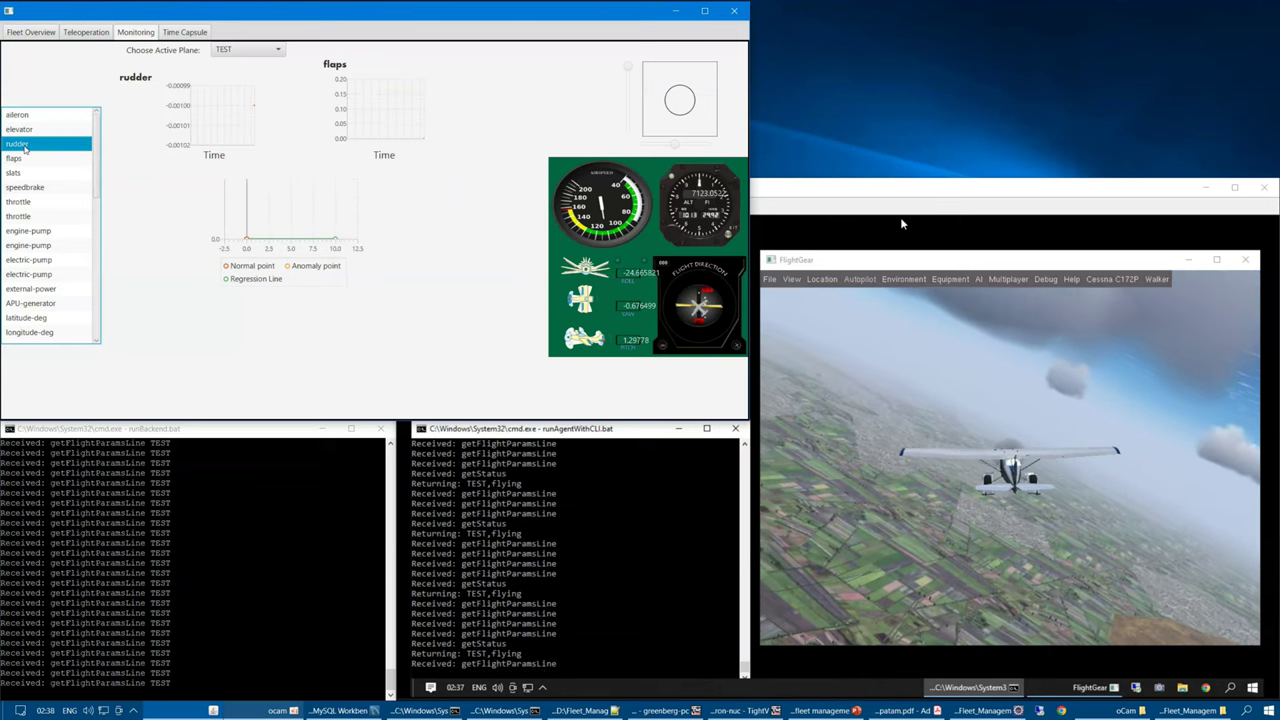
click(29, 116)
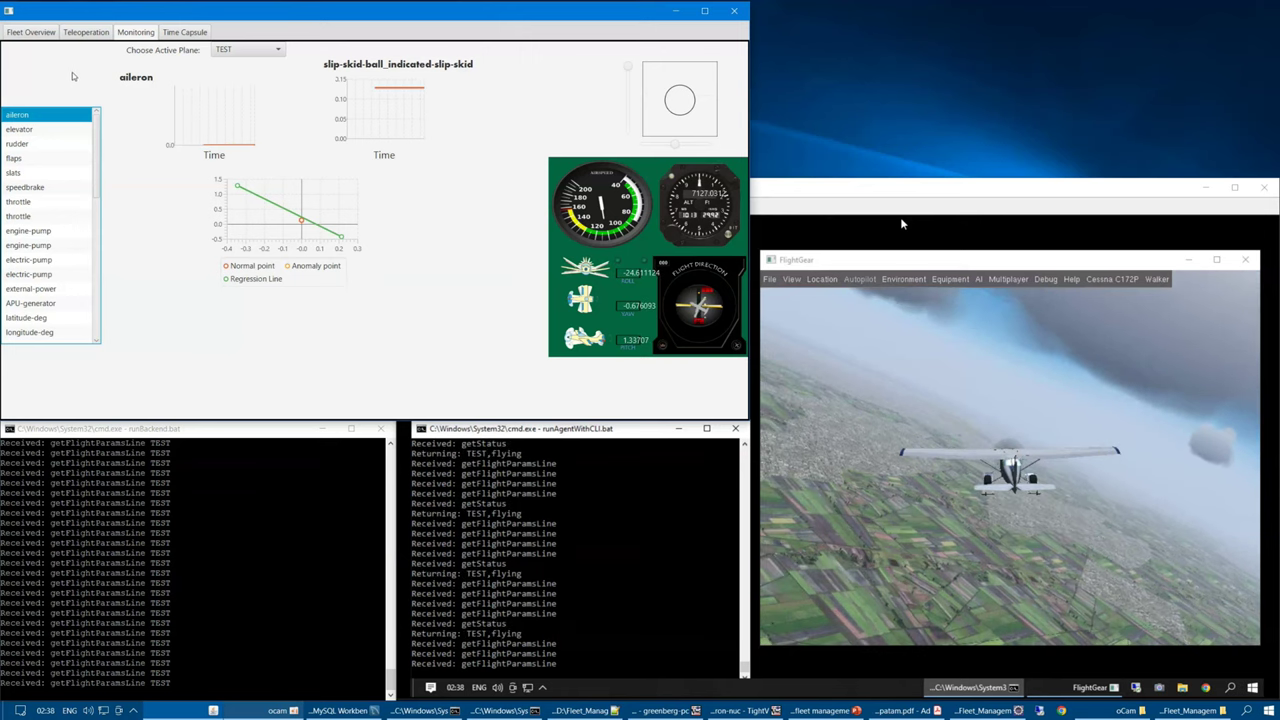
click(86, 32)
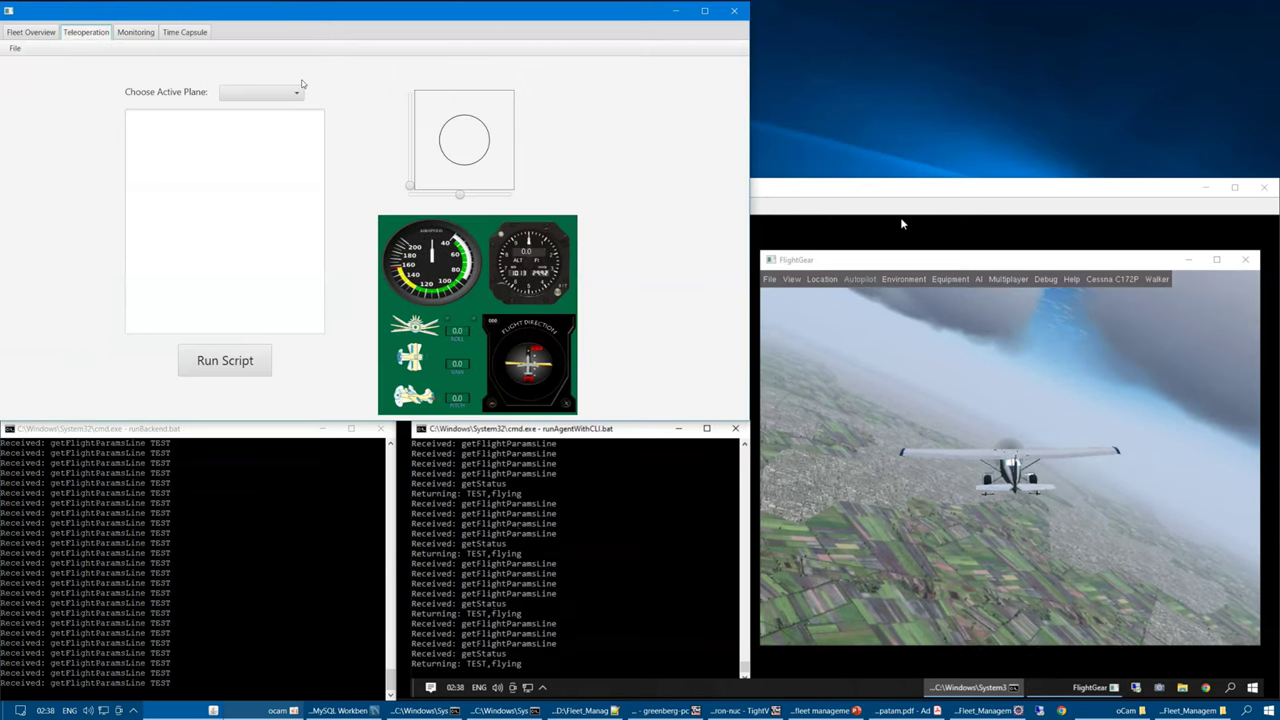
Step: Select the TEST plane, bank it right with the joystick, and return to Monitoring
click(297, 93)
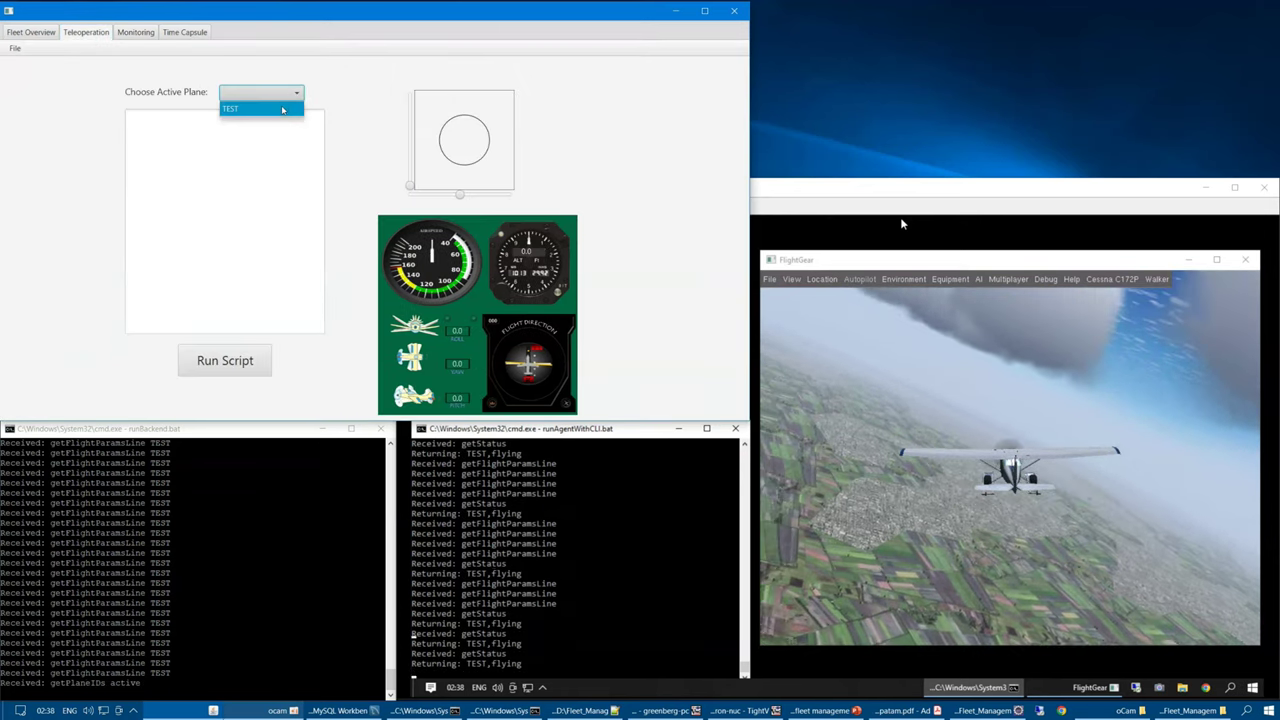
click(282, 110)
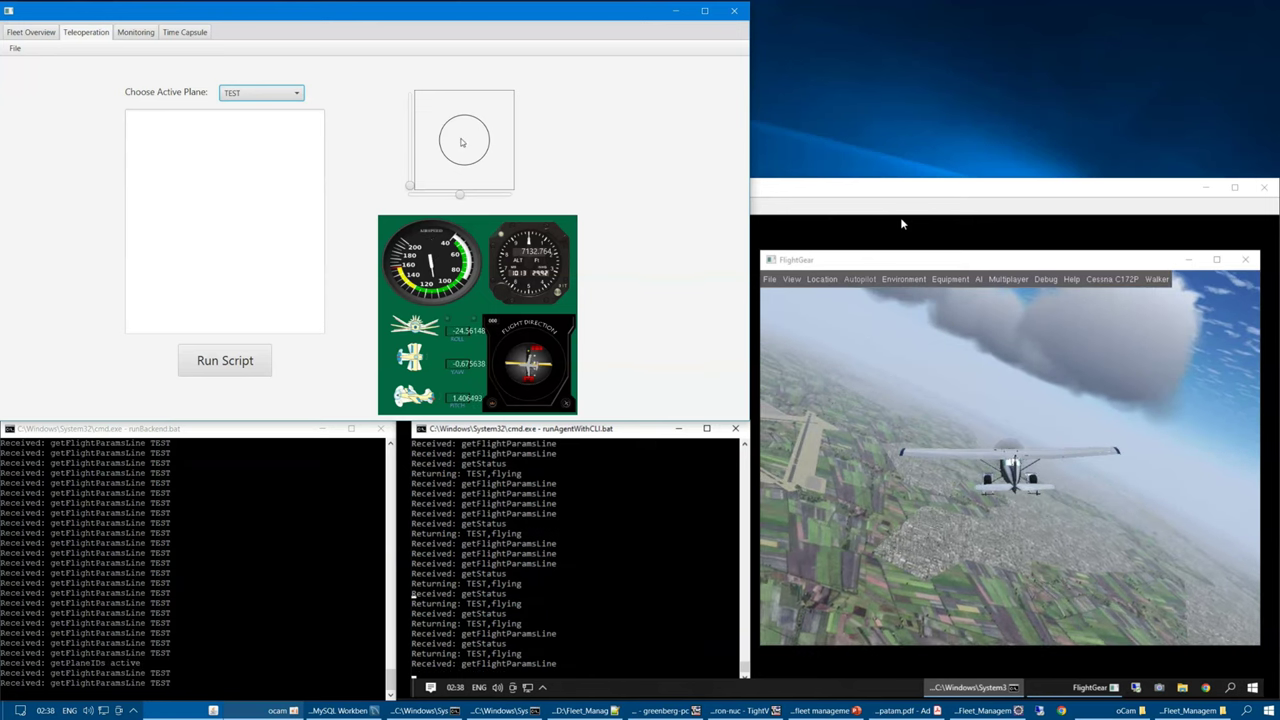
drag(462, 142, 494, 140)
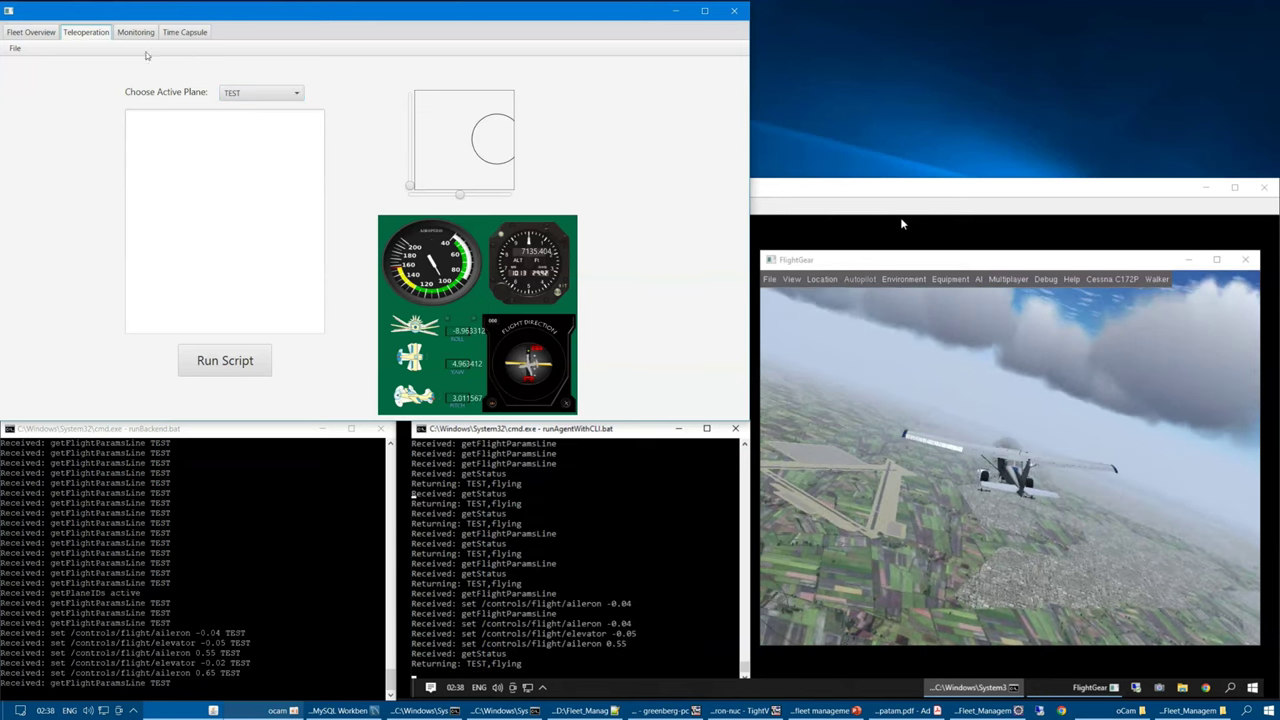
click(135, 32)
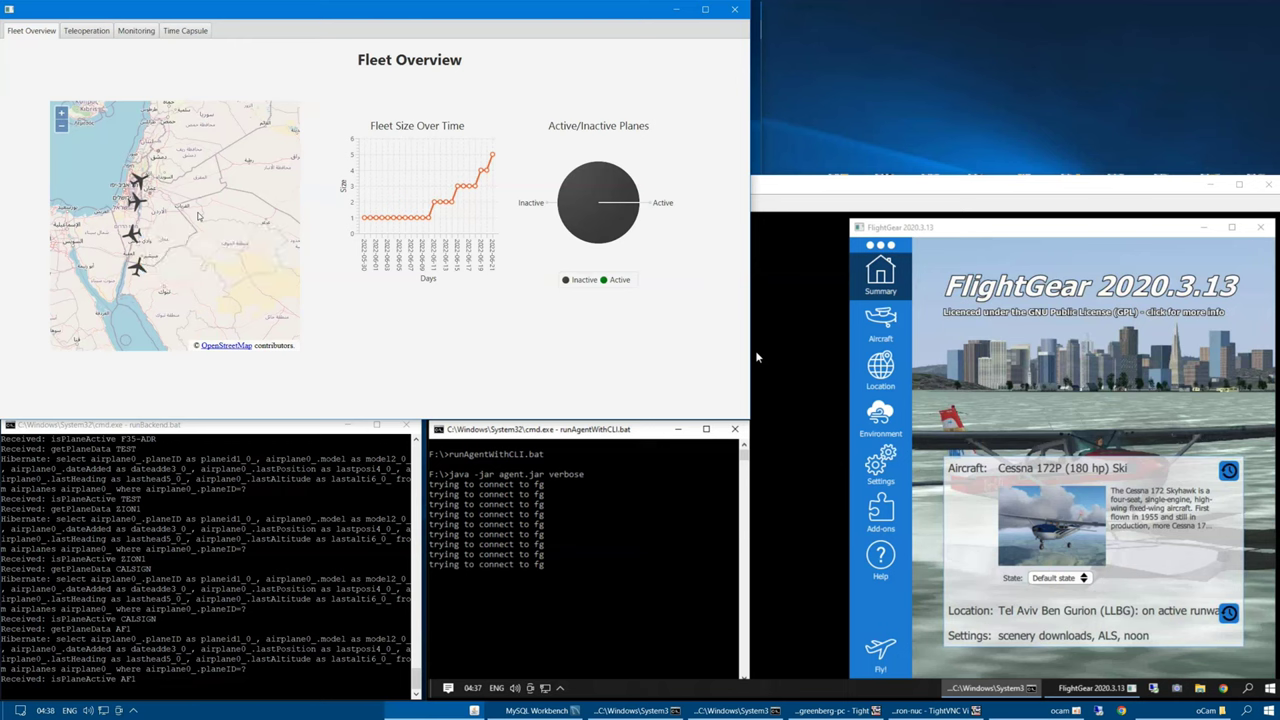
Step: Launch the Cessna 172P Ski flight from the remote FlightGear launcher and move its window right
click(757, 357)
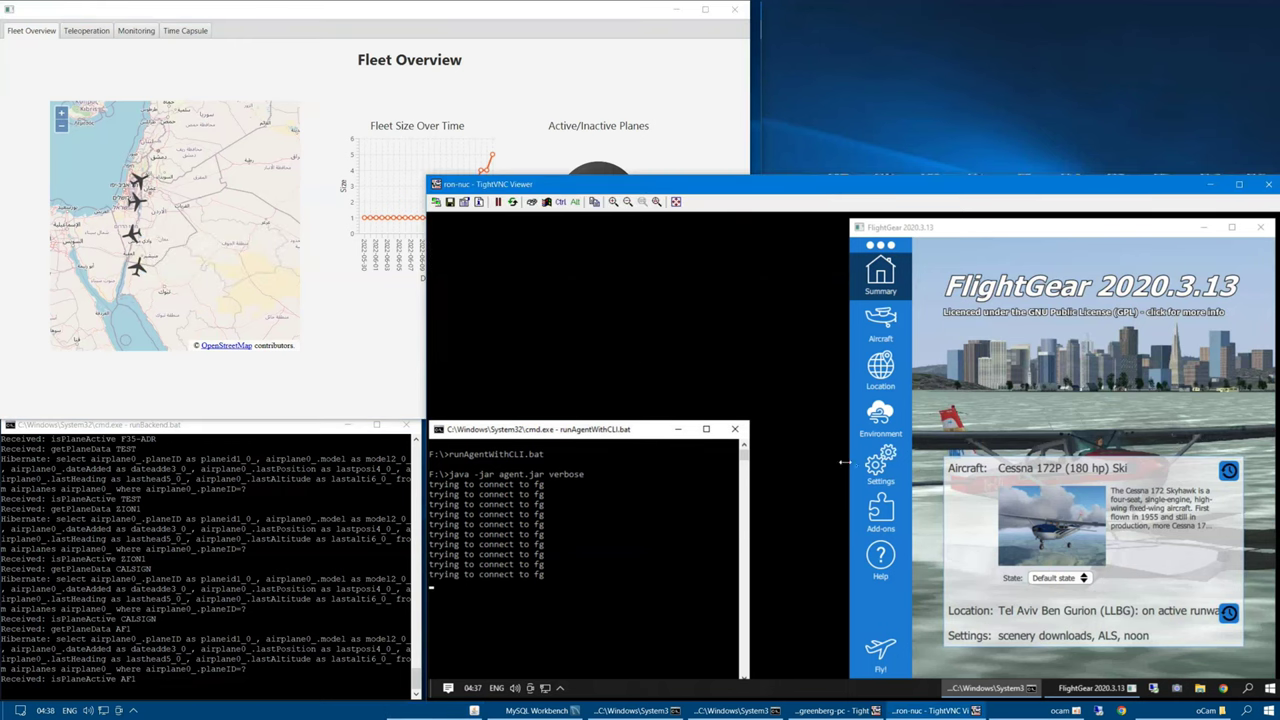
click(886, 643)
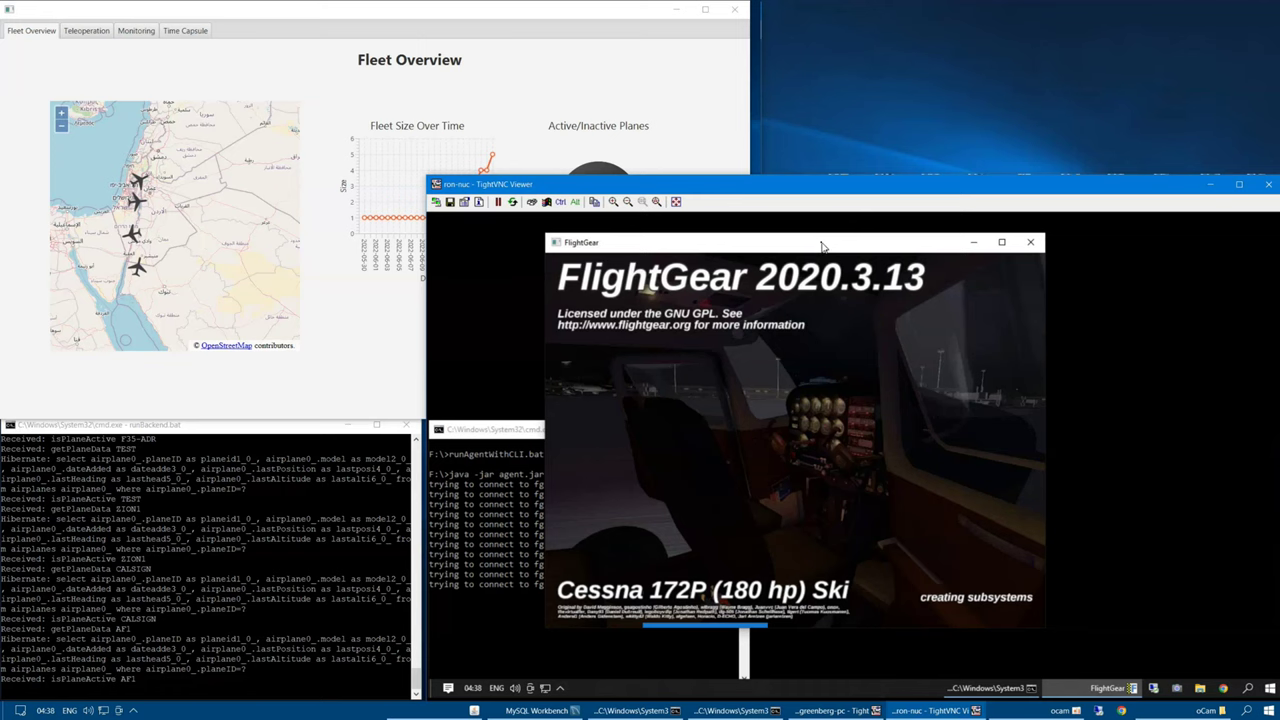
drag(822, 246, 1037, 257)
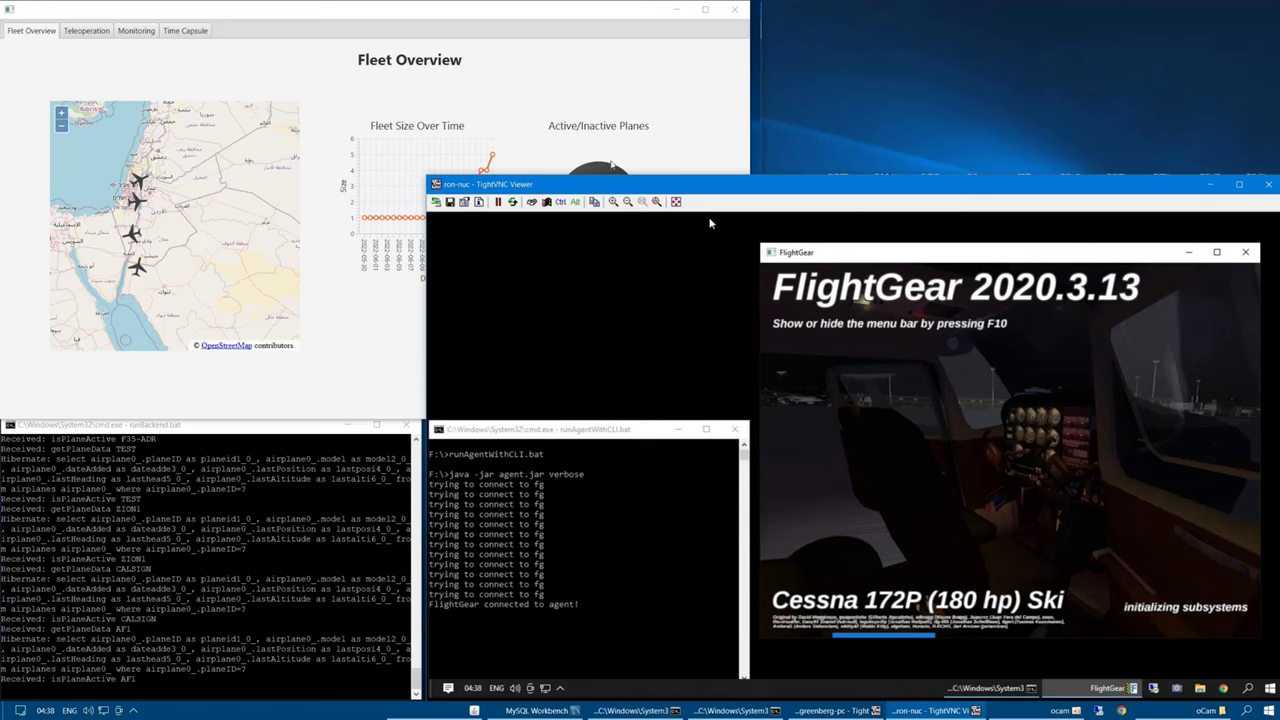
Step: Return to Fleet Overview, then switch to the second remote machine's viewer
click(530, 13)
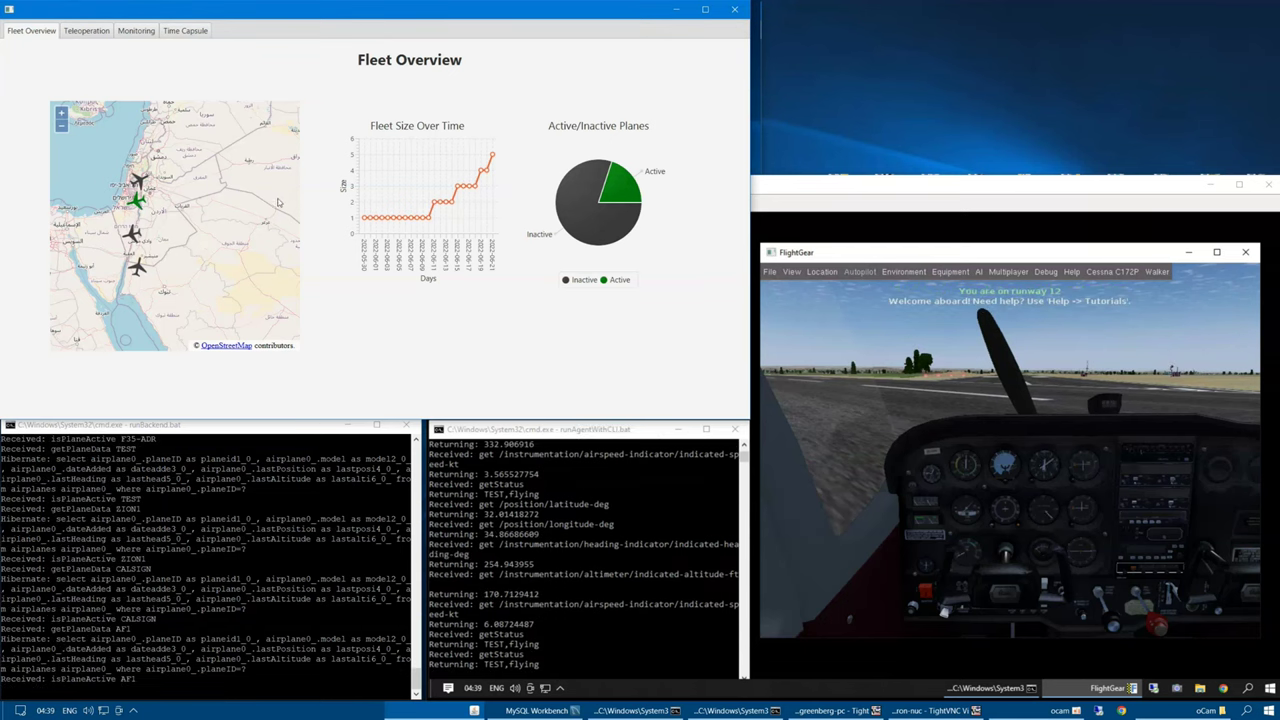
mouse_move(138, 201)
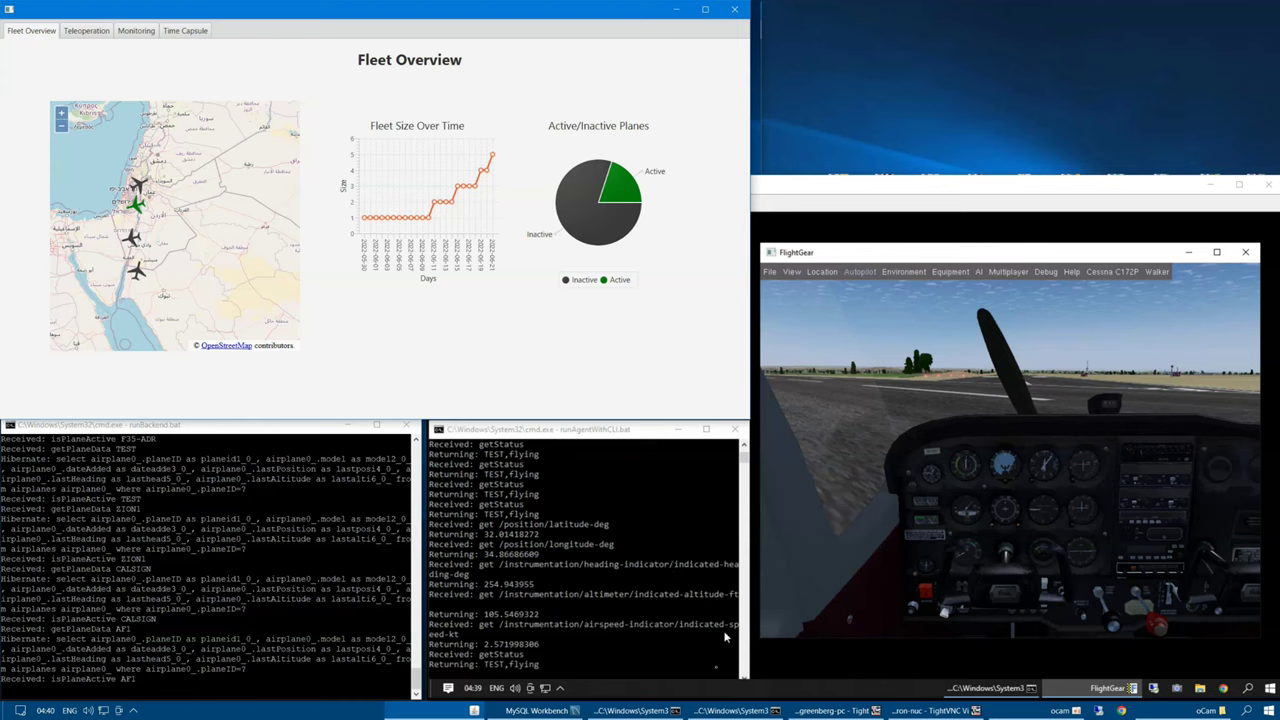
click(833, 710)
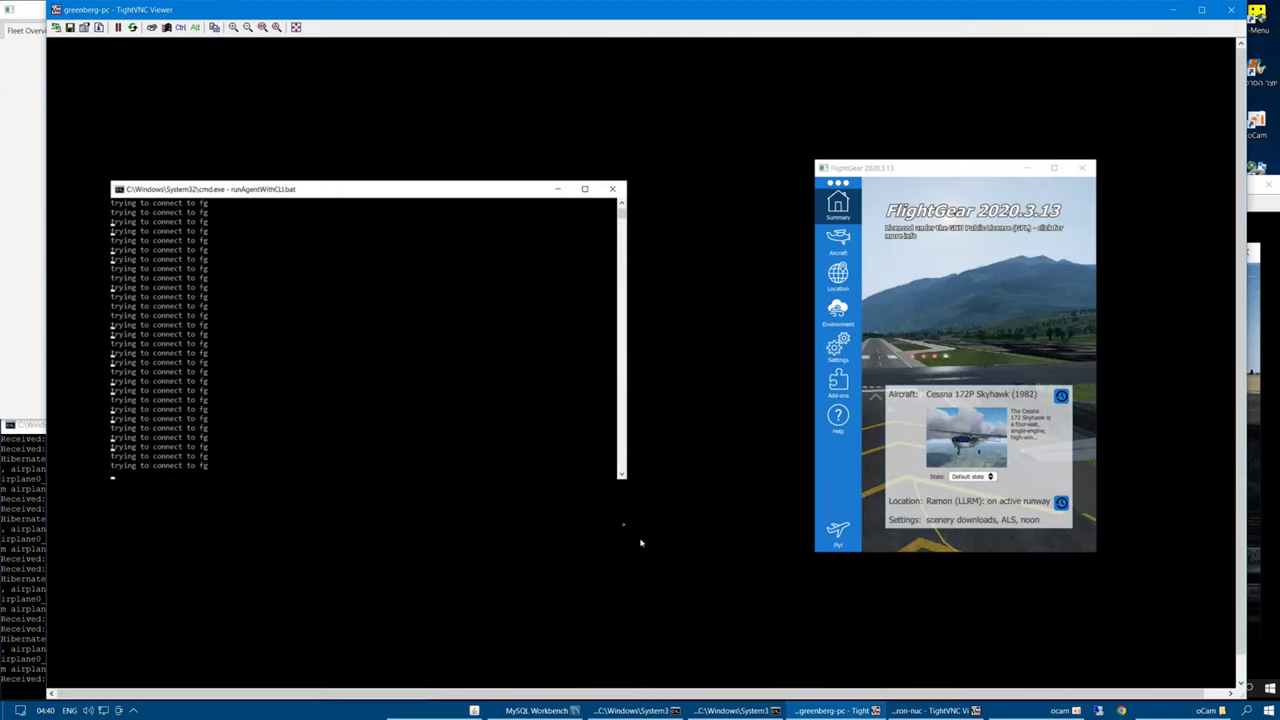
Step: Start the Skyhawk flight at Ramon, move its loading window aside, and return to Fleet Overview
click(845, 531)
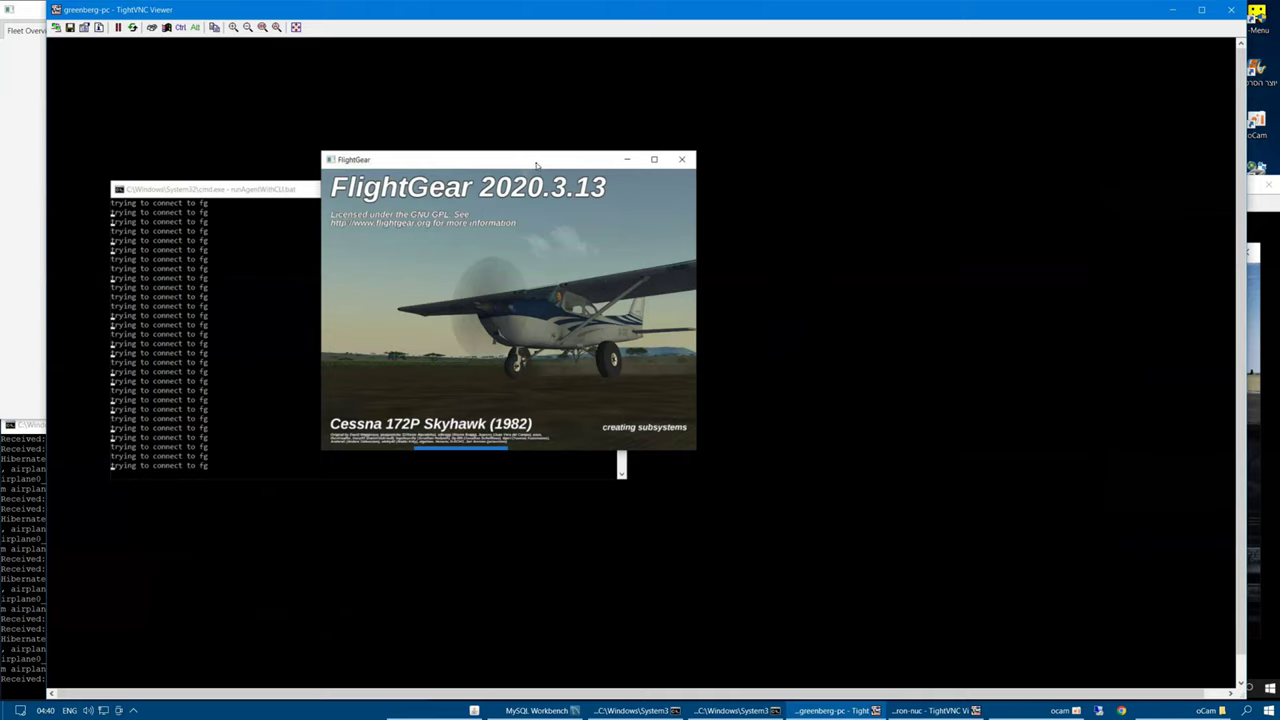
drag(536, 165, 884, 175)
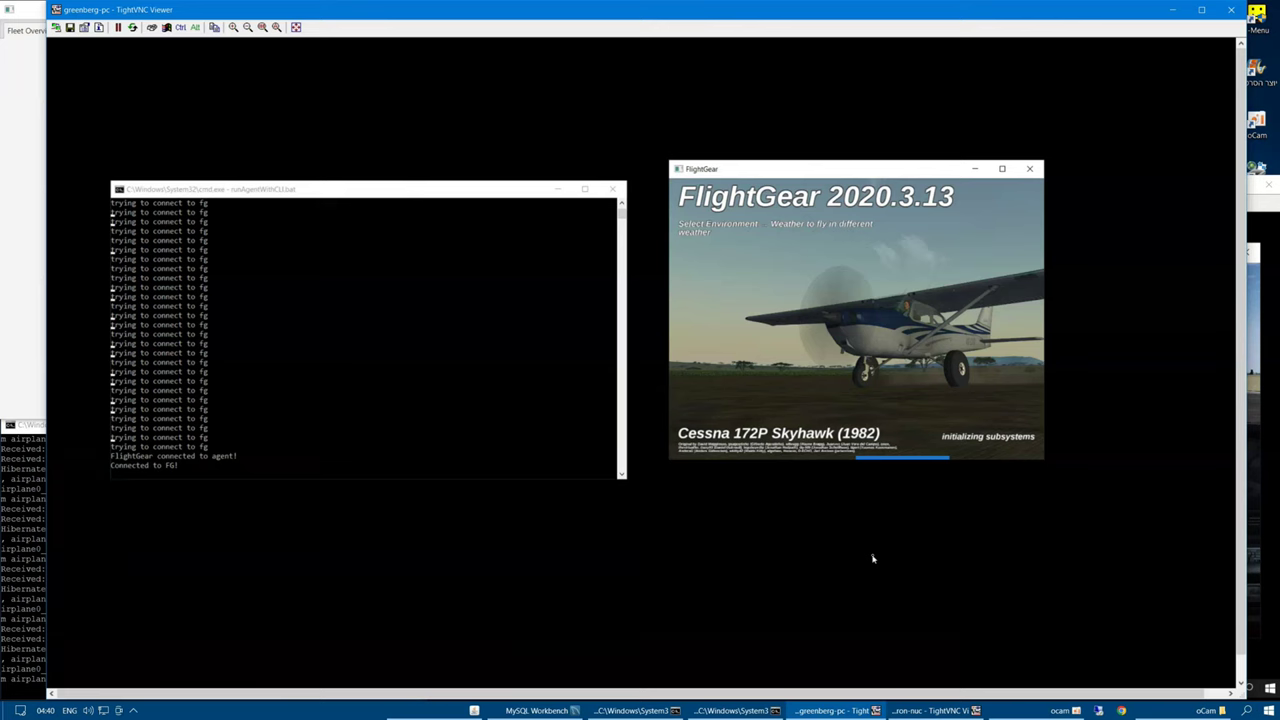
mouse_move(835, 708)
click(819, 650)
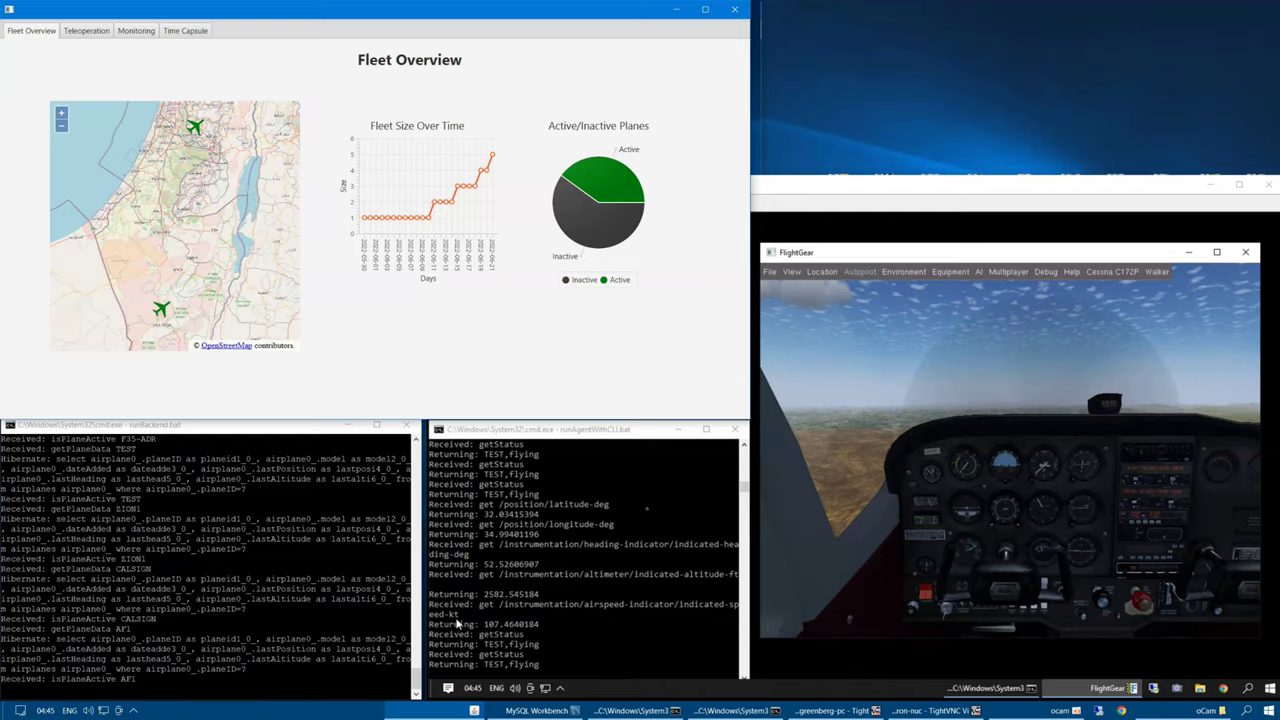
mouse_move(835, 710)
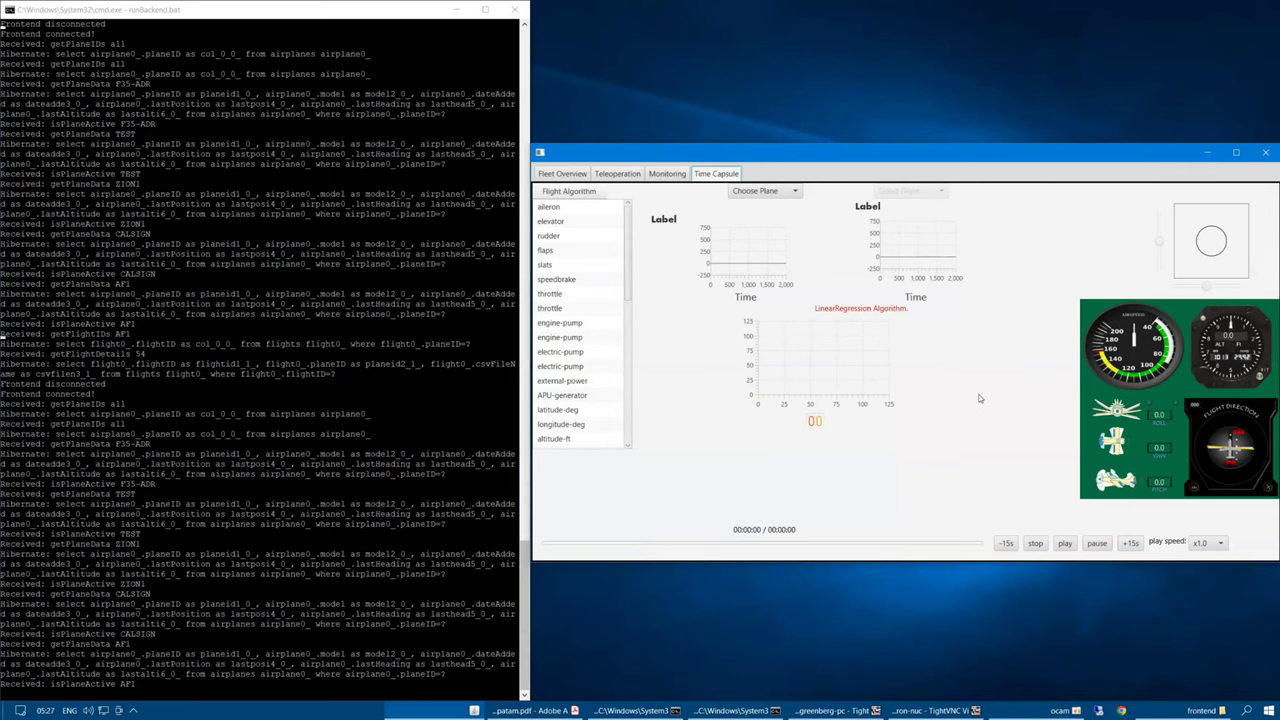
Step: Load HybridAlgo.class from file as the Time Capsule's flight anomaly algorithm
click(573, 192)
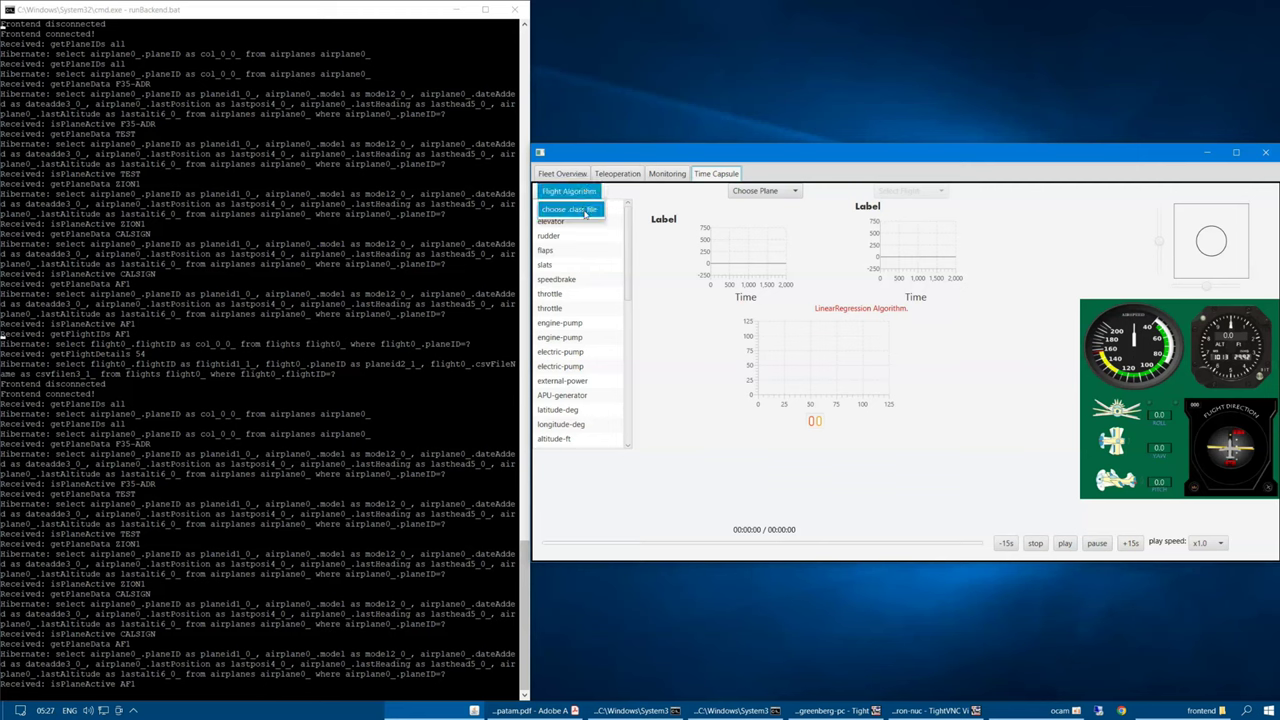
click(585, 213)
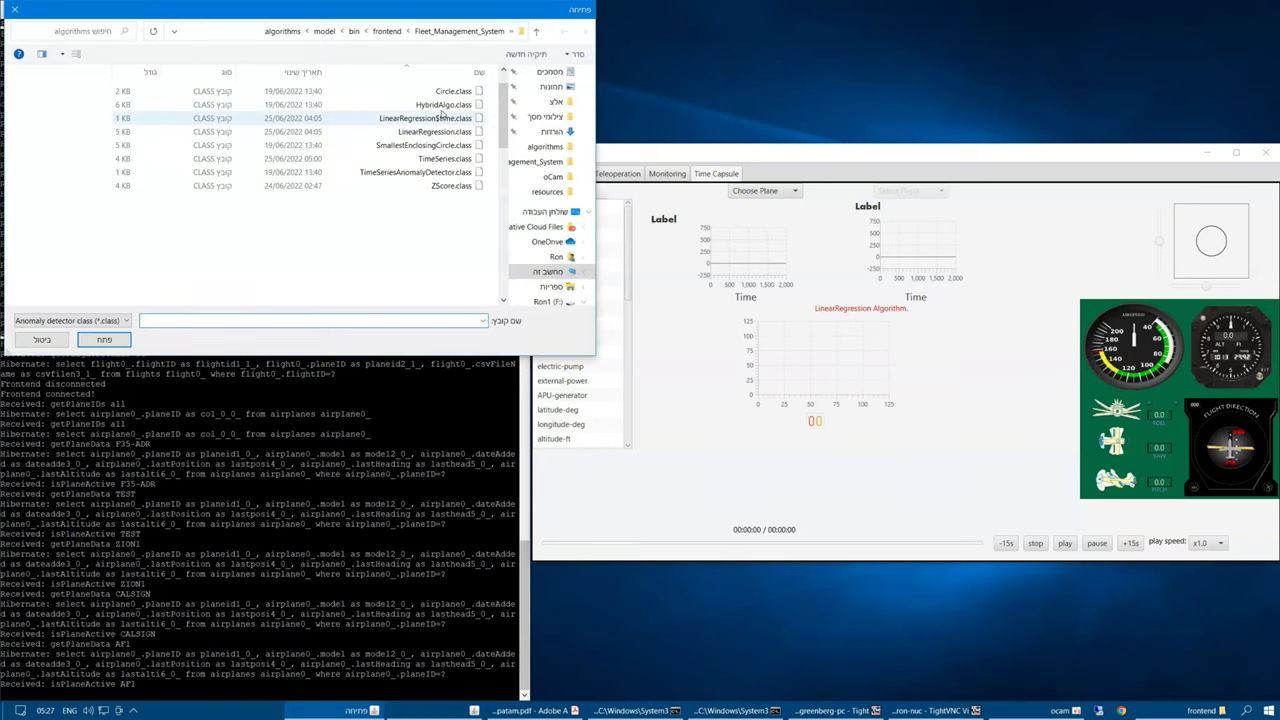
click(438, 105)
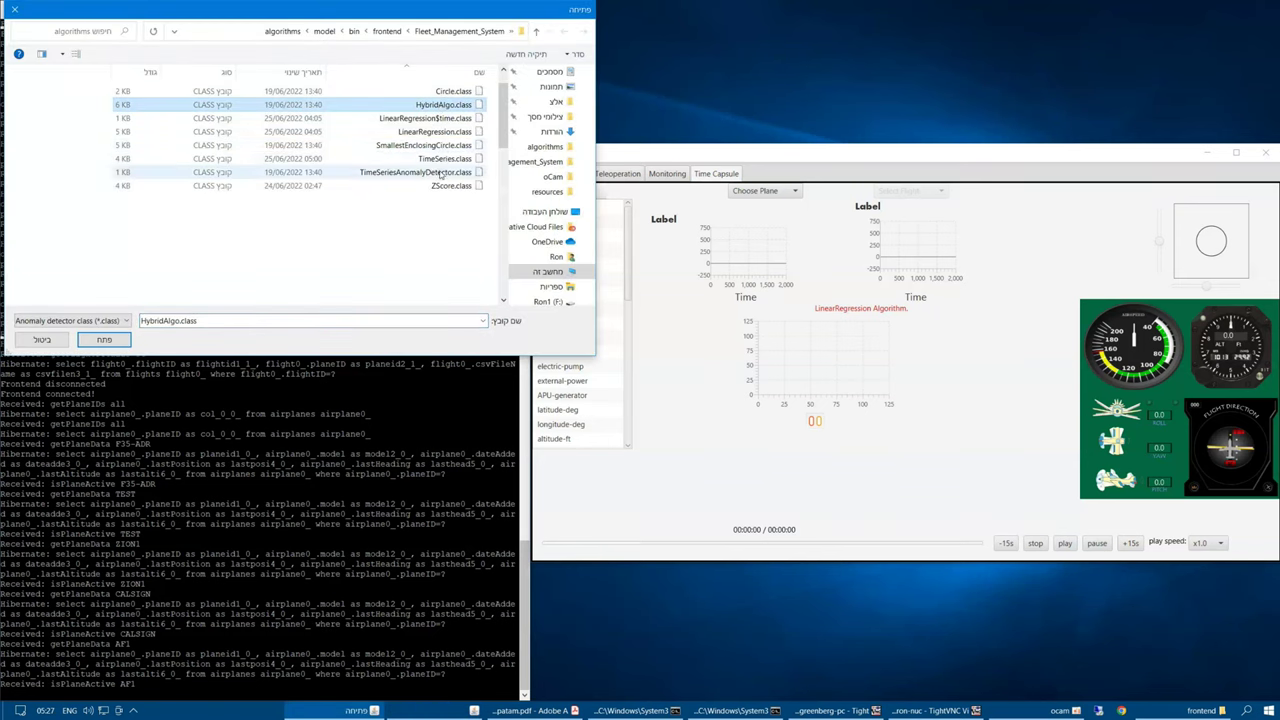
click(112, 341)
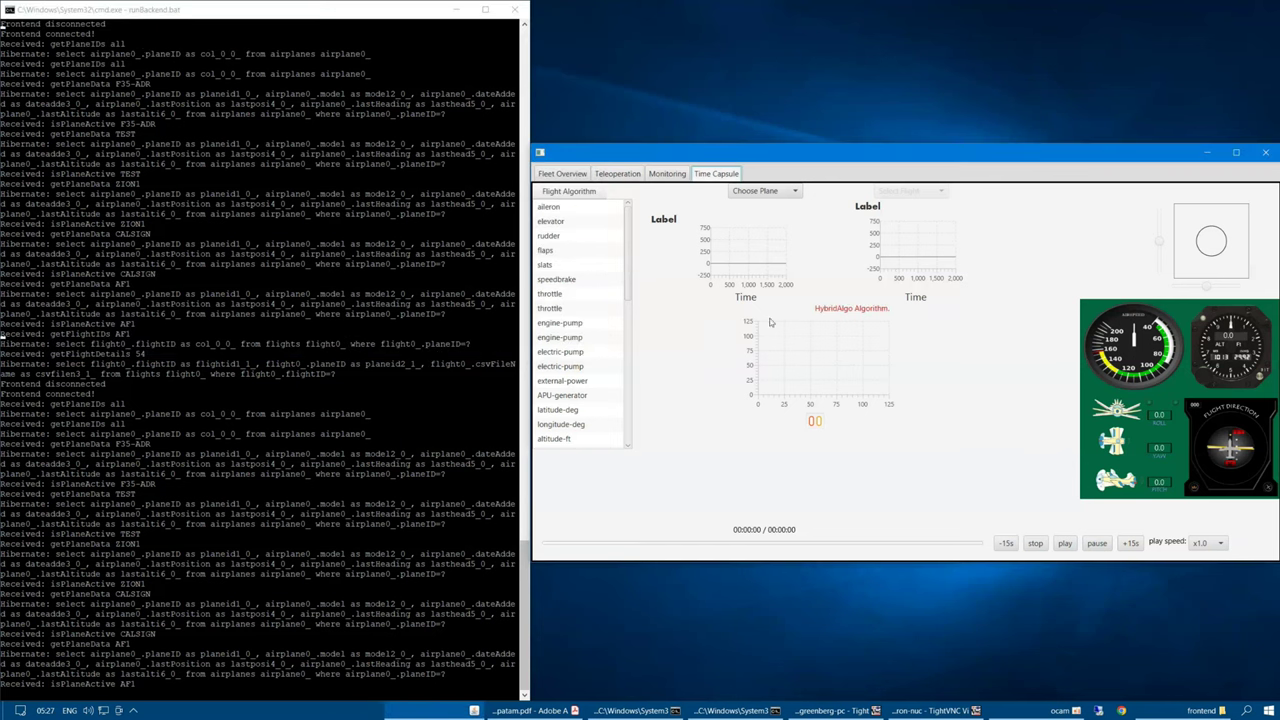
click(792, 191)
Step: Choose plane AF1 and flight 54, then start the replay
click(785, 207)
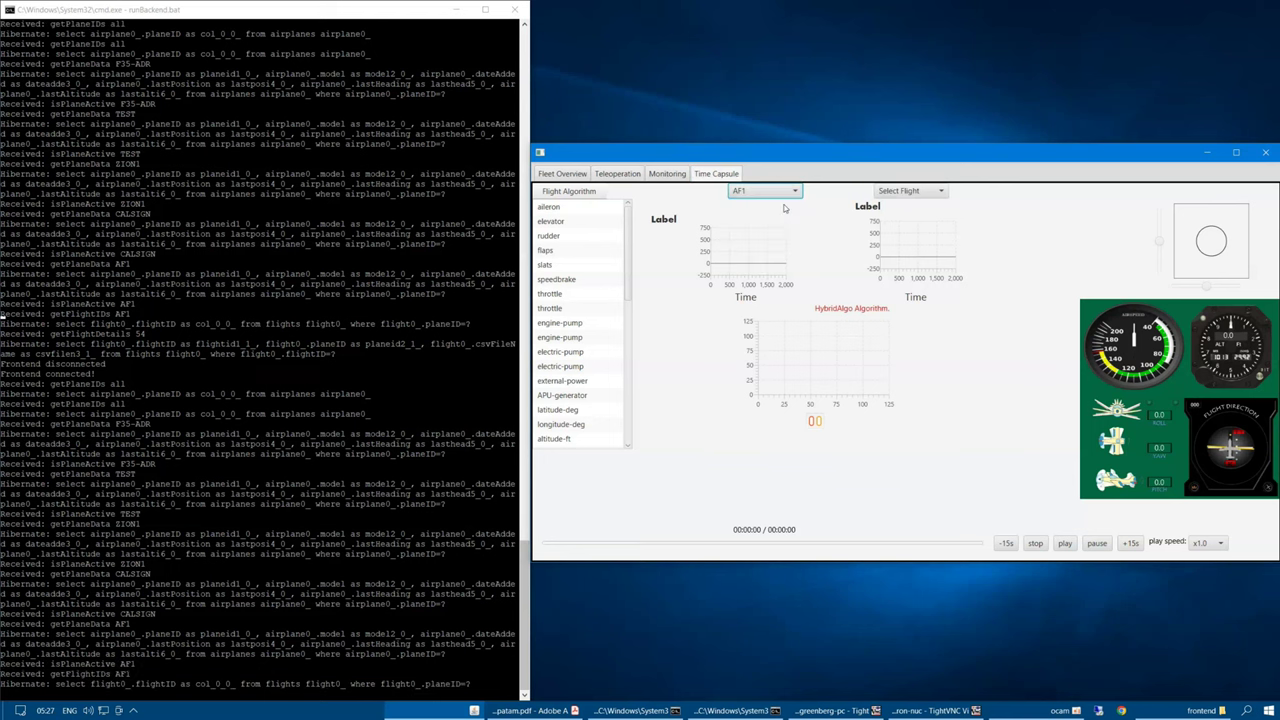
click(930, 192)
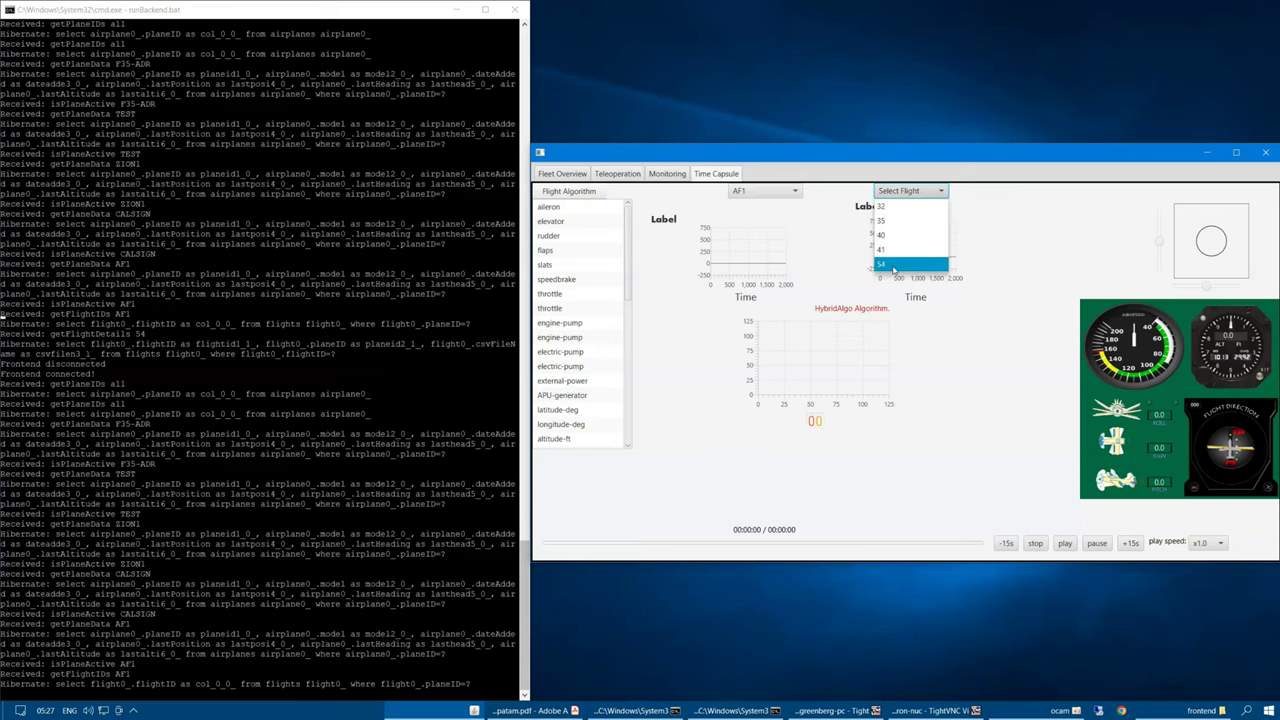
click(893, 266)
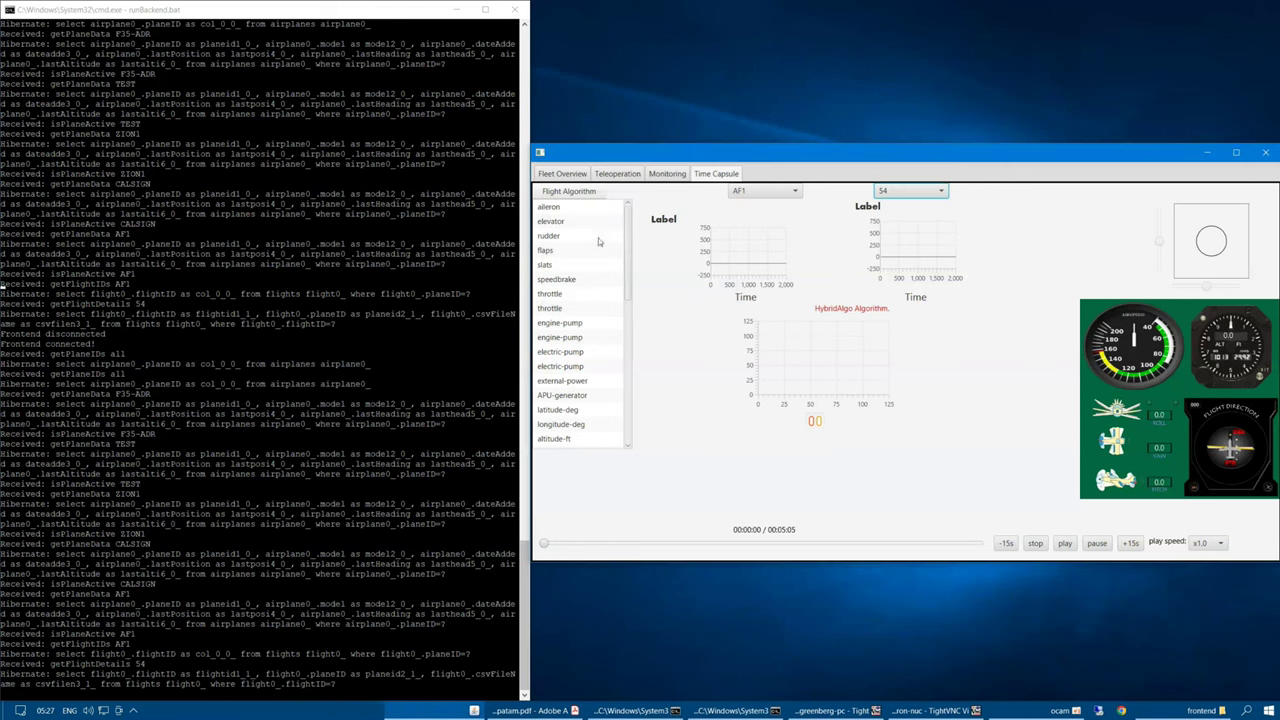
click(1065, 543)
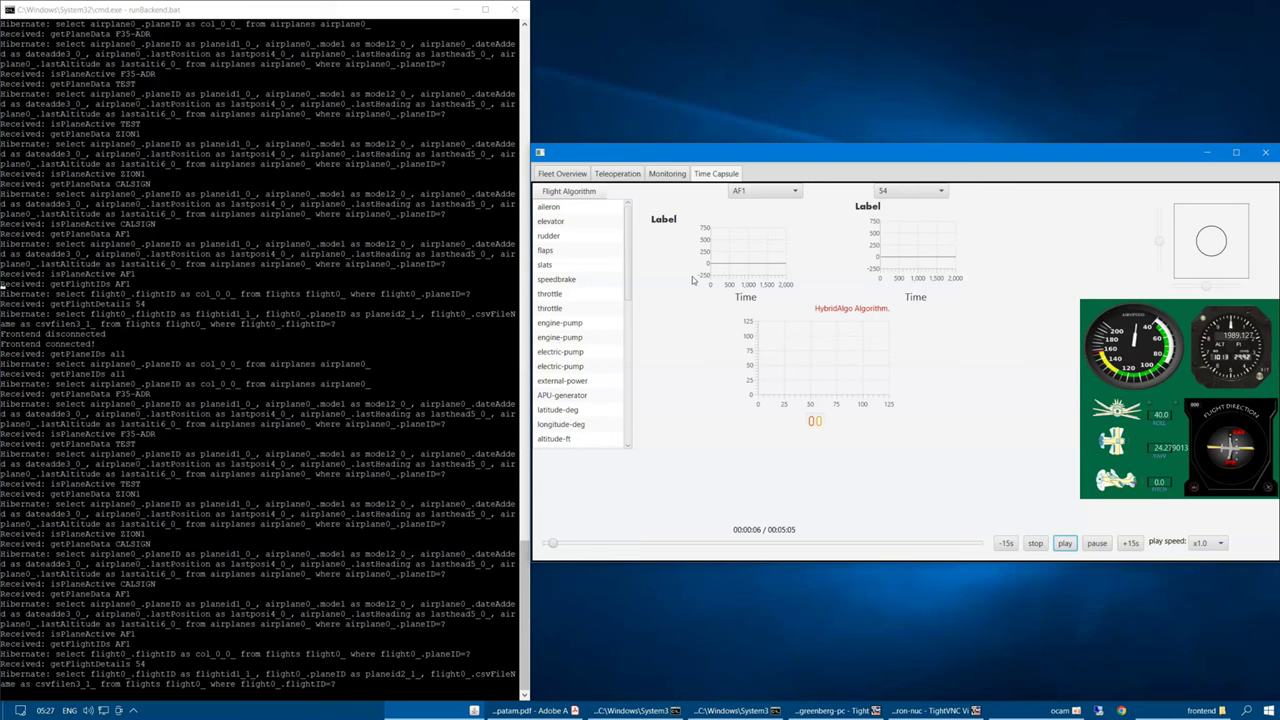
Step: Add indicated-heading-deg to the charts from the signal list
drag(628, 250, 622, 386)
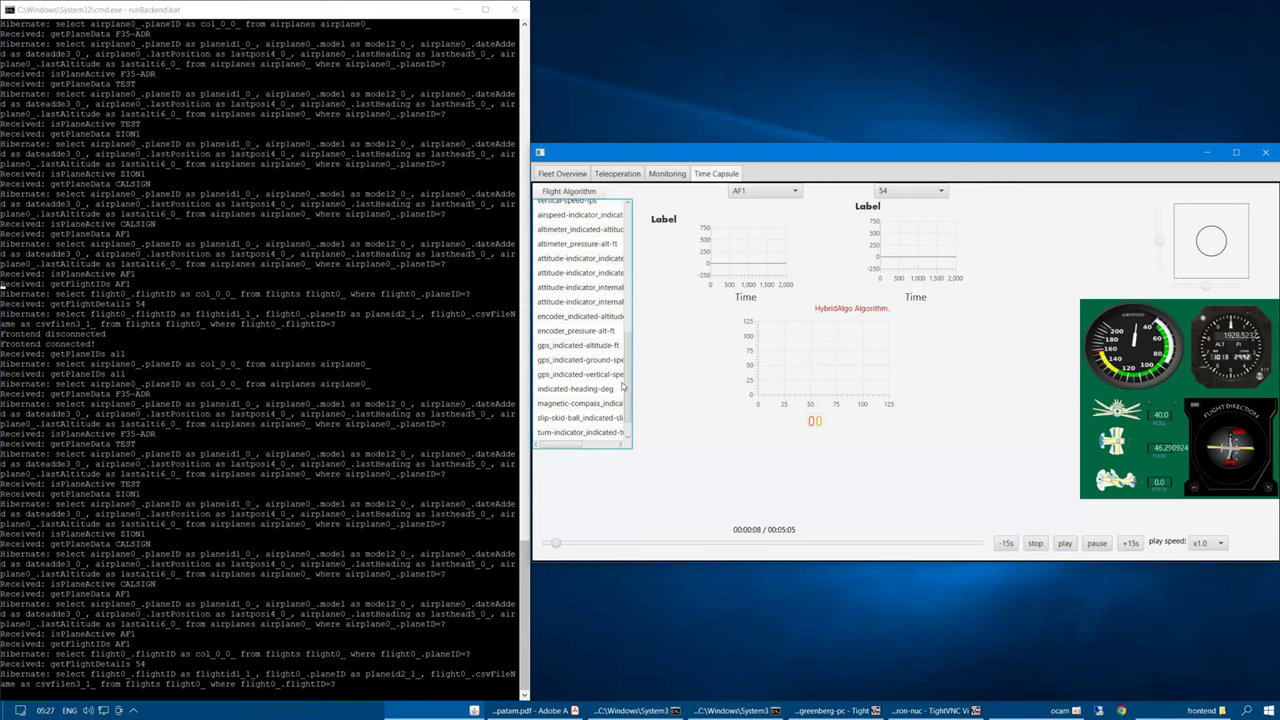
scroll(622, 386, down, 1)
click(589, 376)
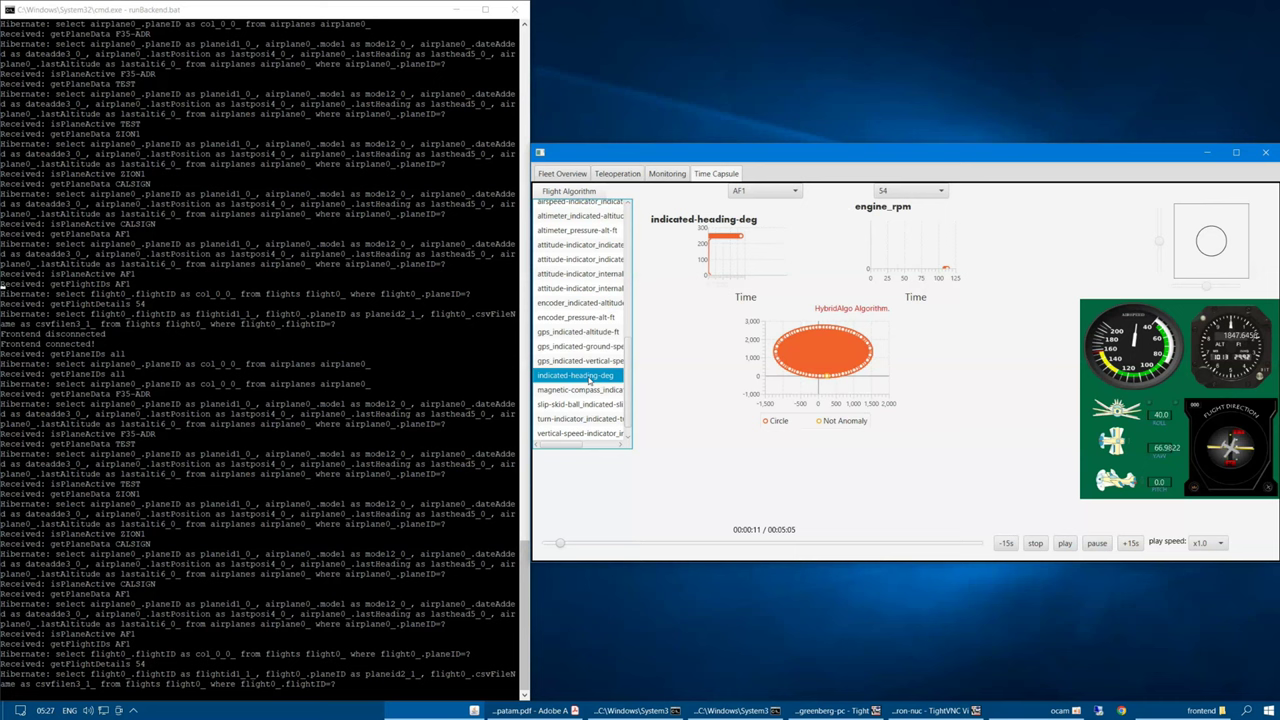
Step: Advance the replay in jumps to around 3 minutes, raising speed to x1.5
click(595, 544)
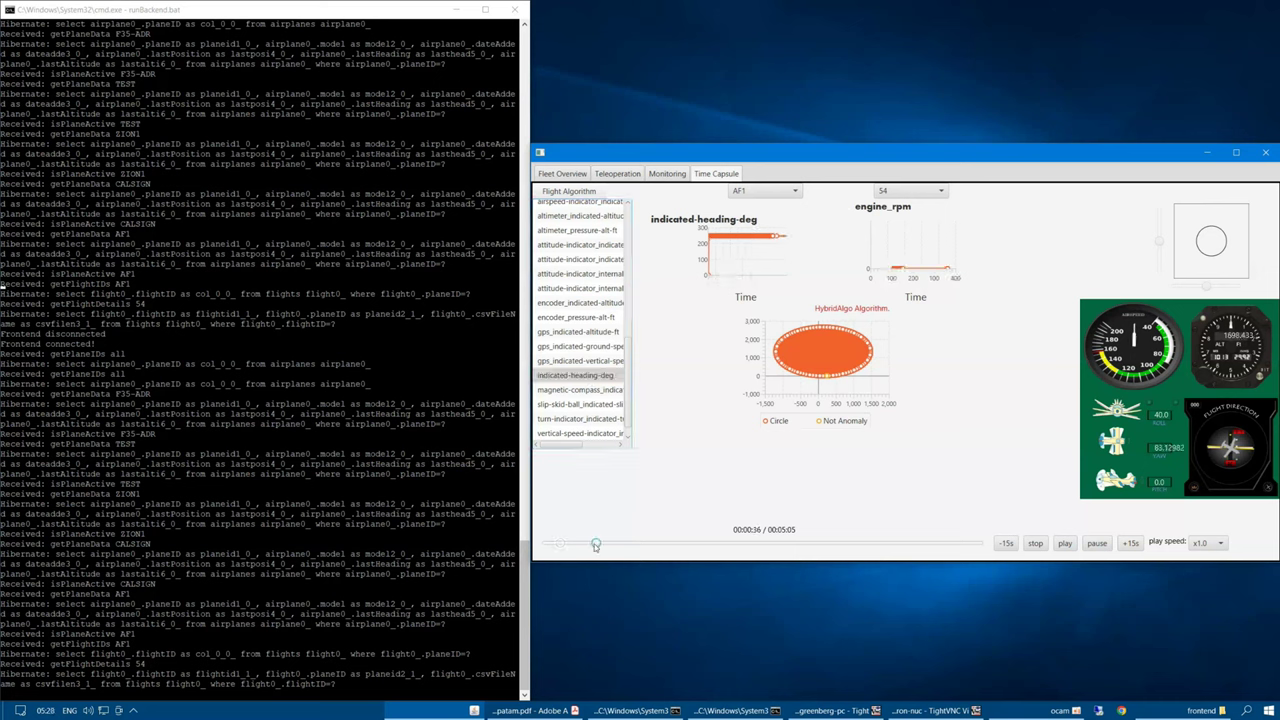
drag(595, 545, 647, 544)
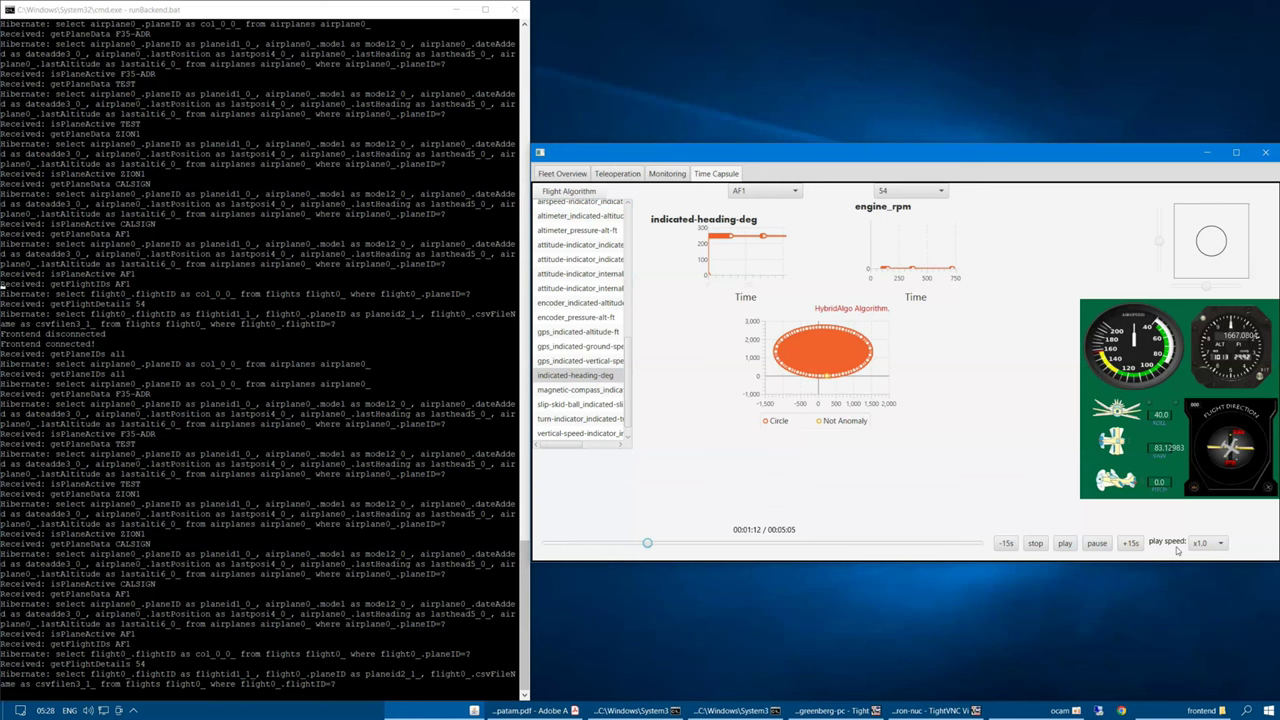
click(1205, 543)
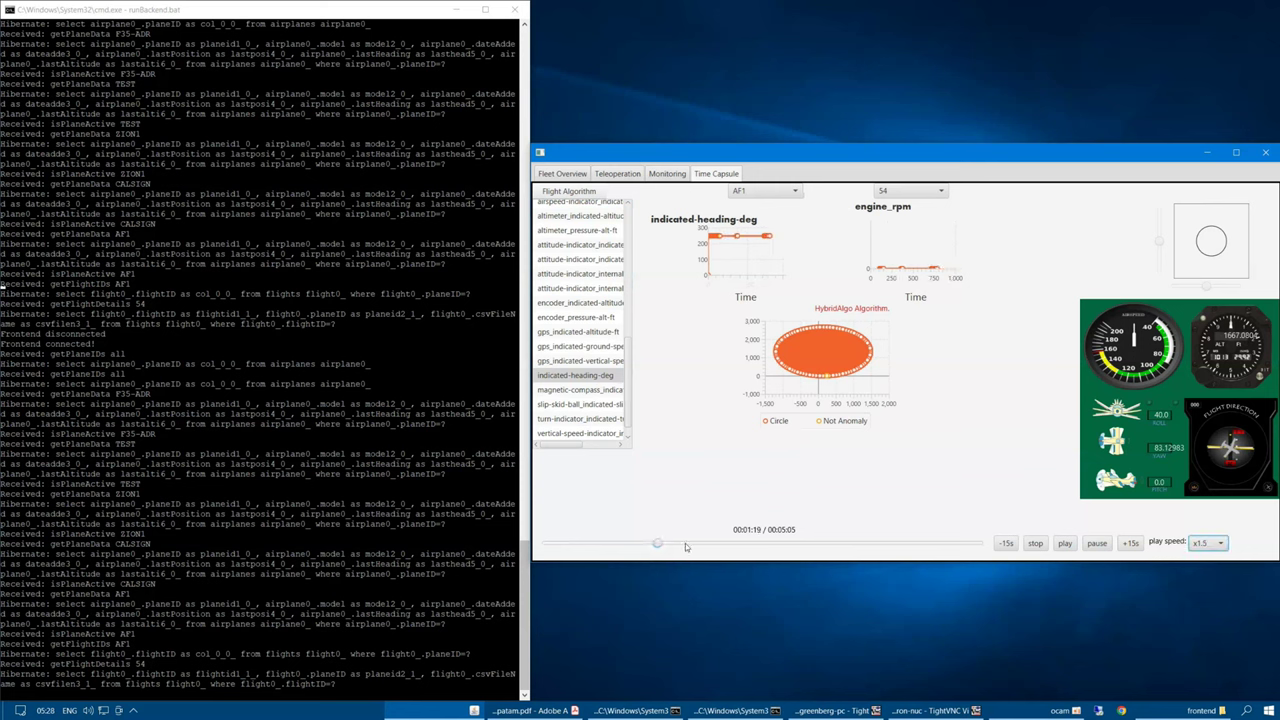
click(694, 544)
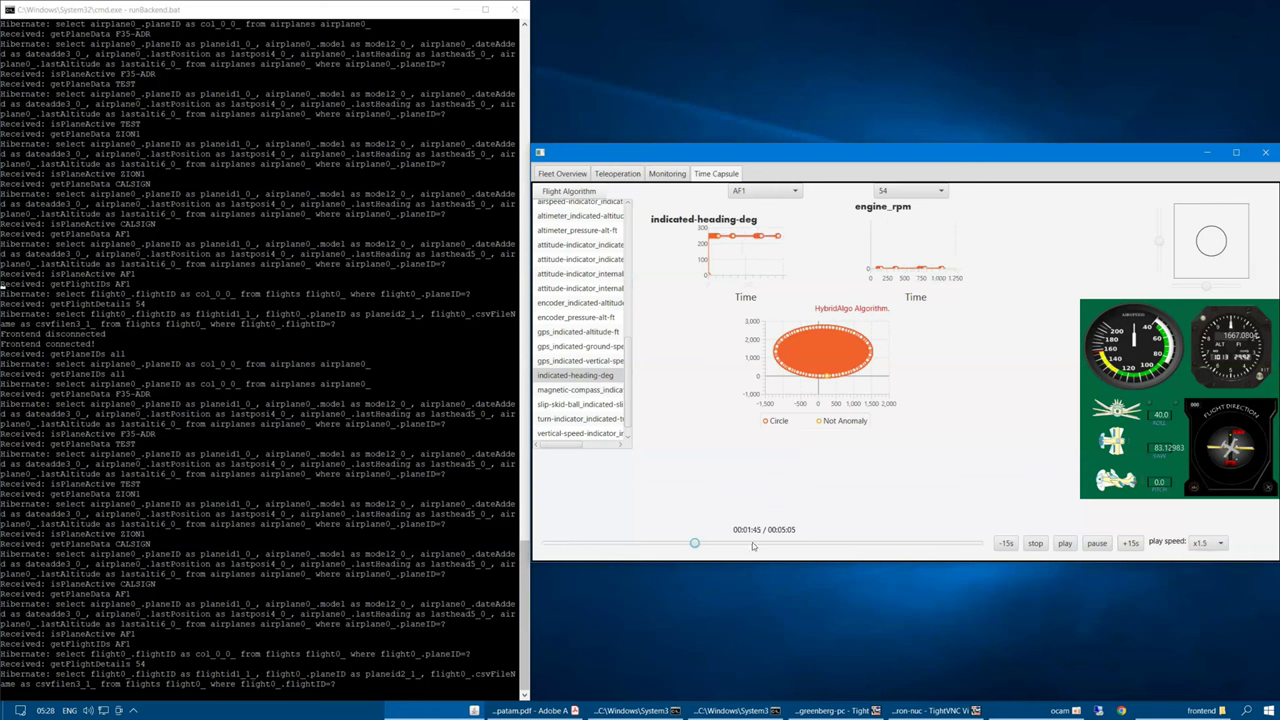
click(799, 544)
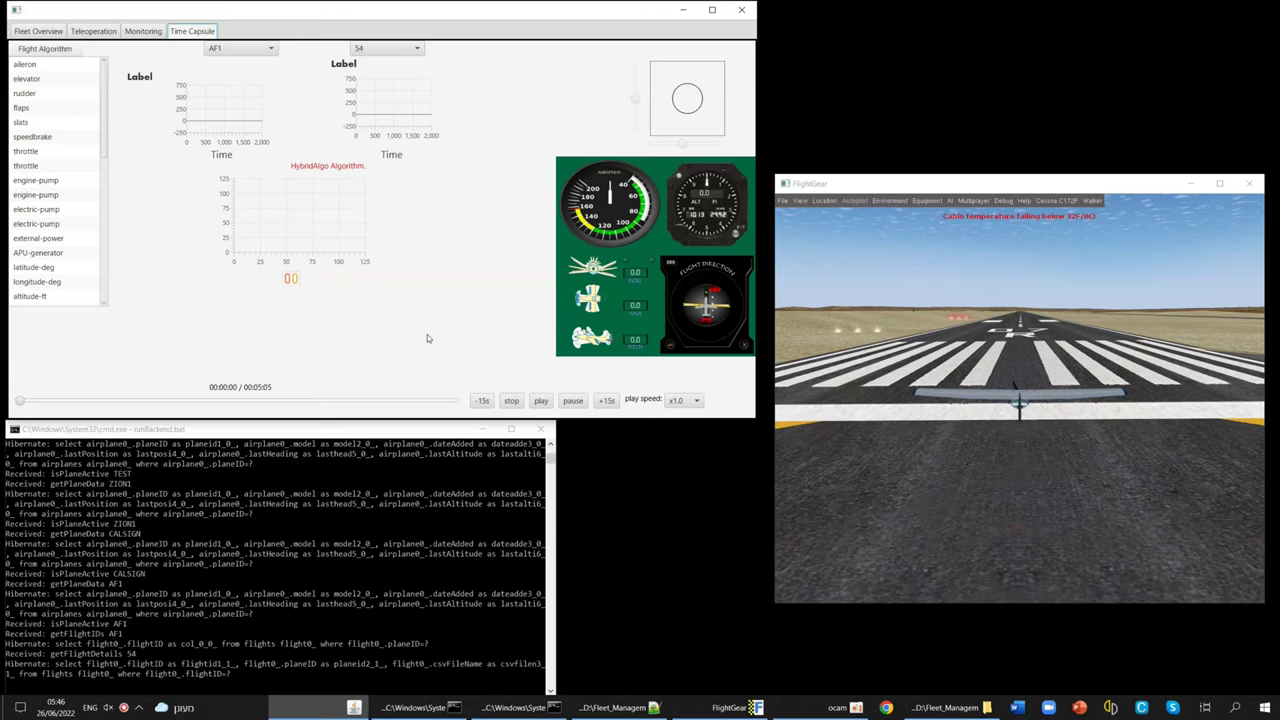
Step: Play flight 54 and advance the slider in jumps to about 3:33 while FlightGear follows
click(541, 401)
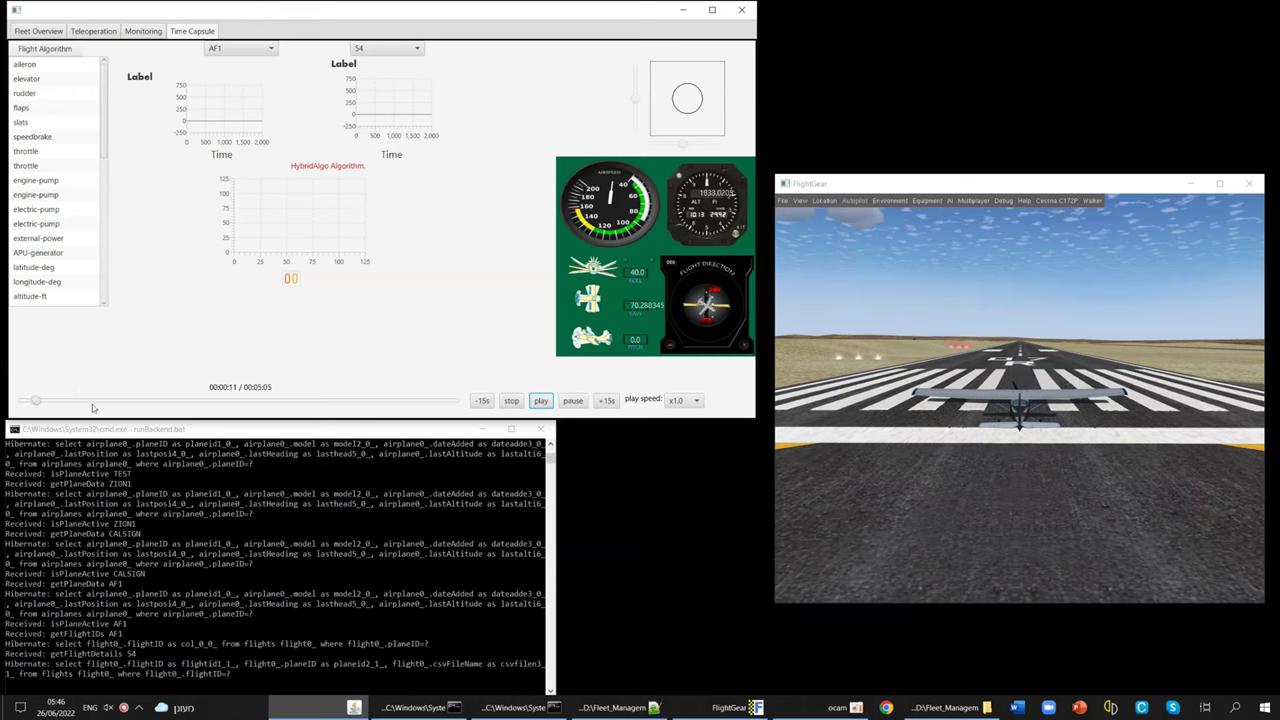
click(95, 401)
click(151, 404)
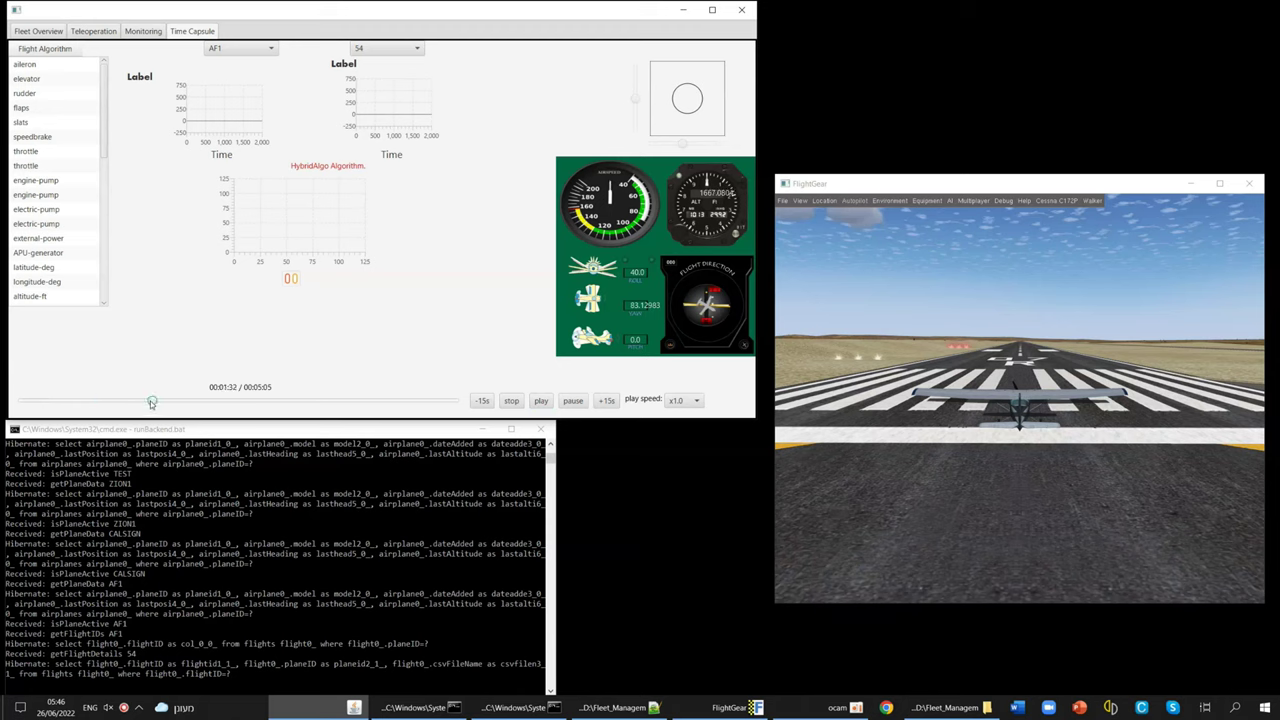
click(212, 403)
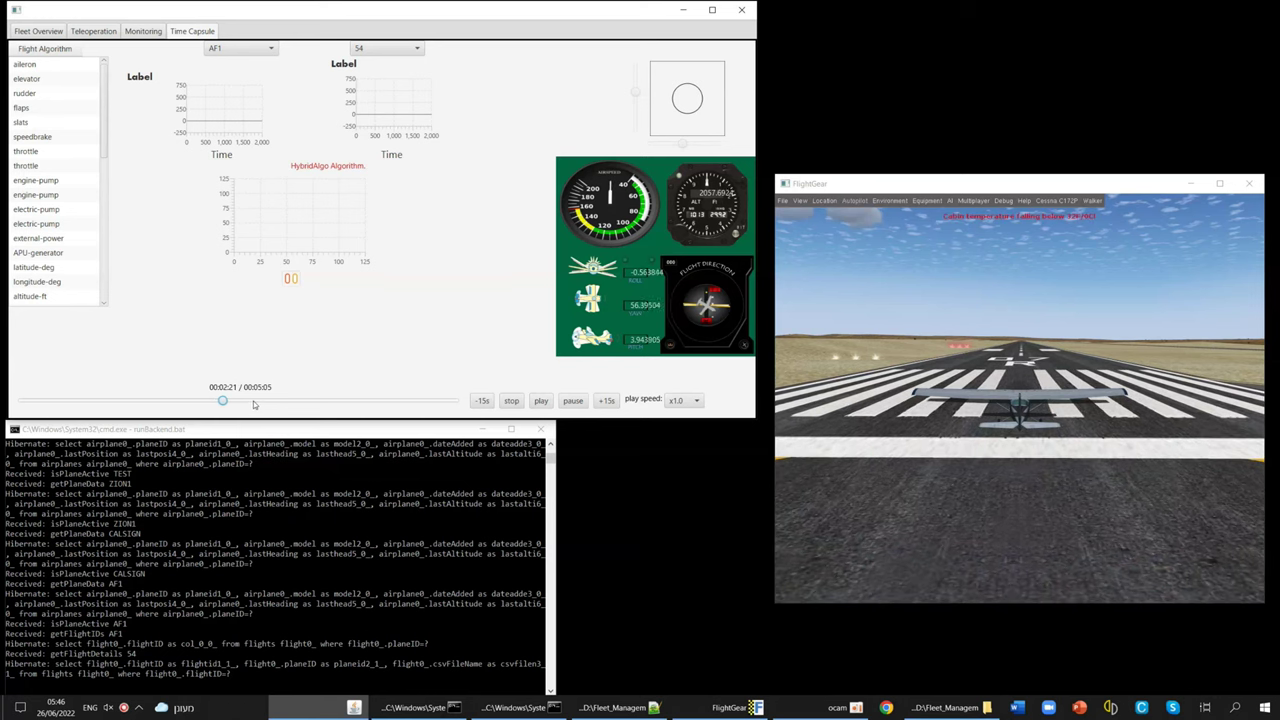
click(254, 402)
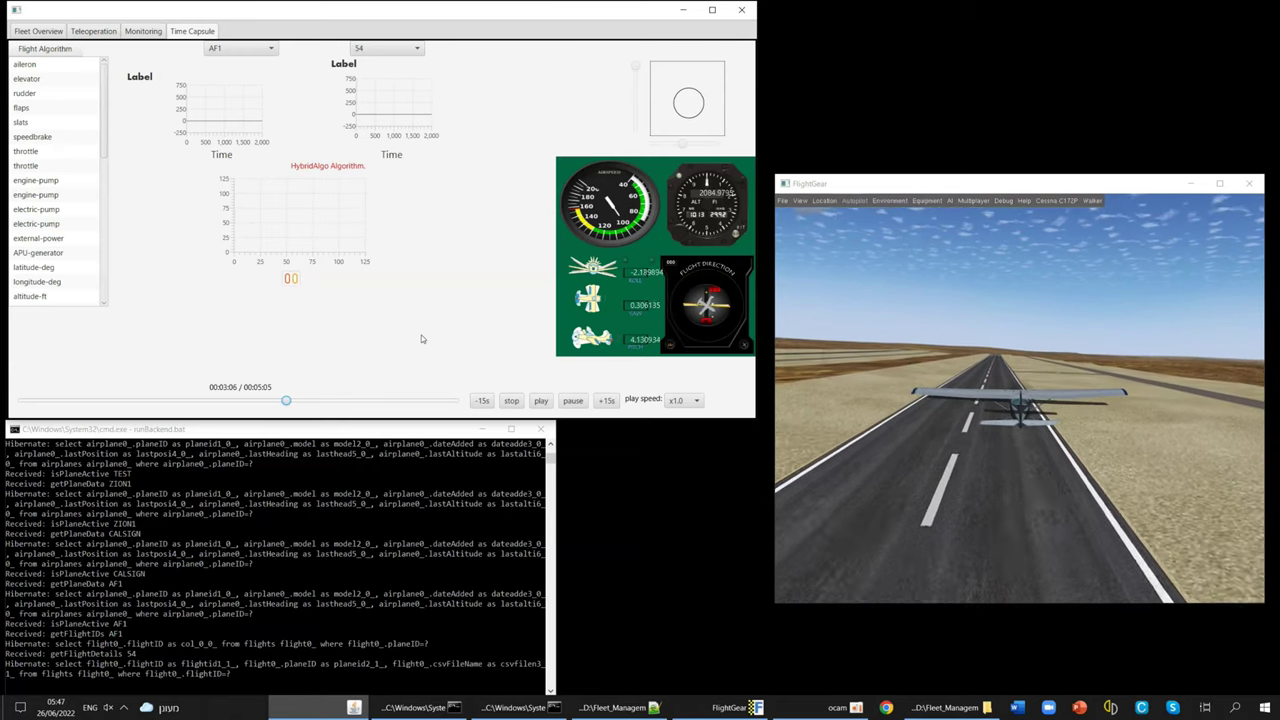
drag(312, 402, 324, 404)
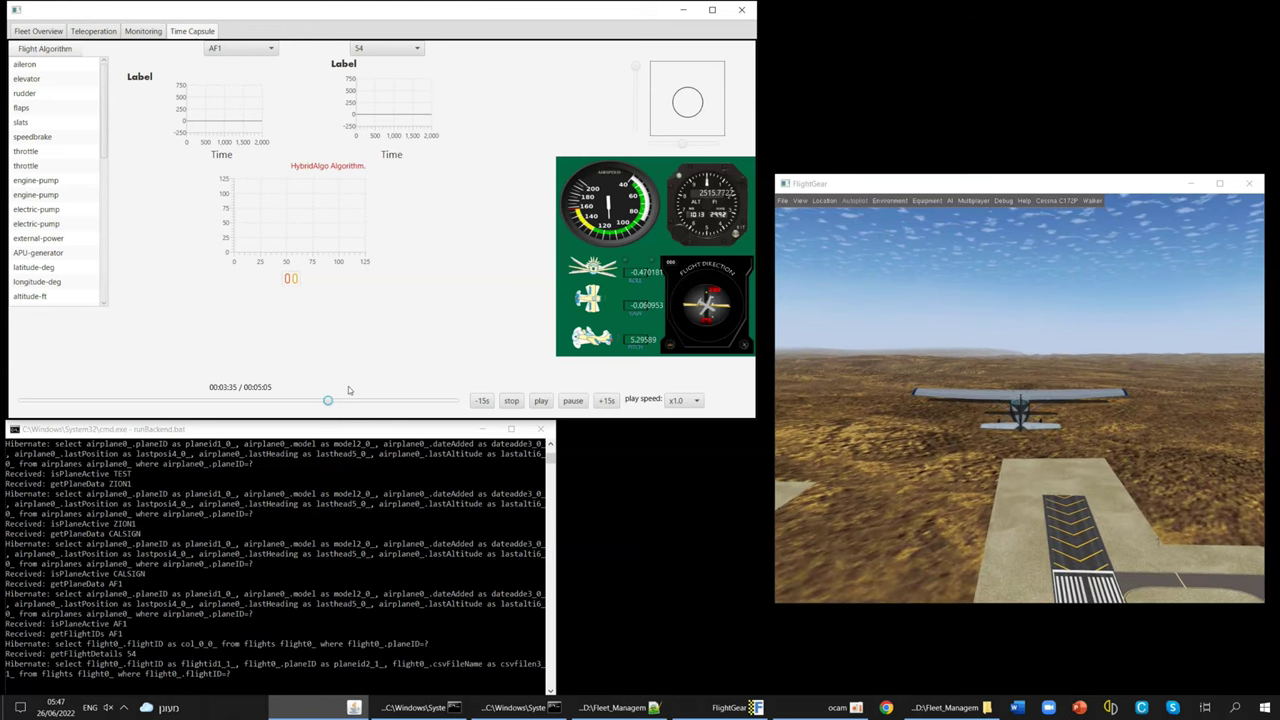
Step: Jump back to about 3:09, try speeds x1.5 and x2.0, then return to x1.0
click(290, 402)
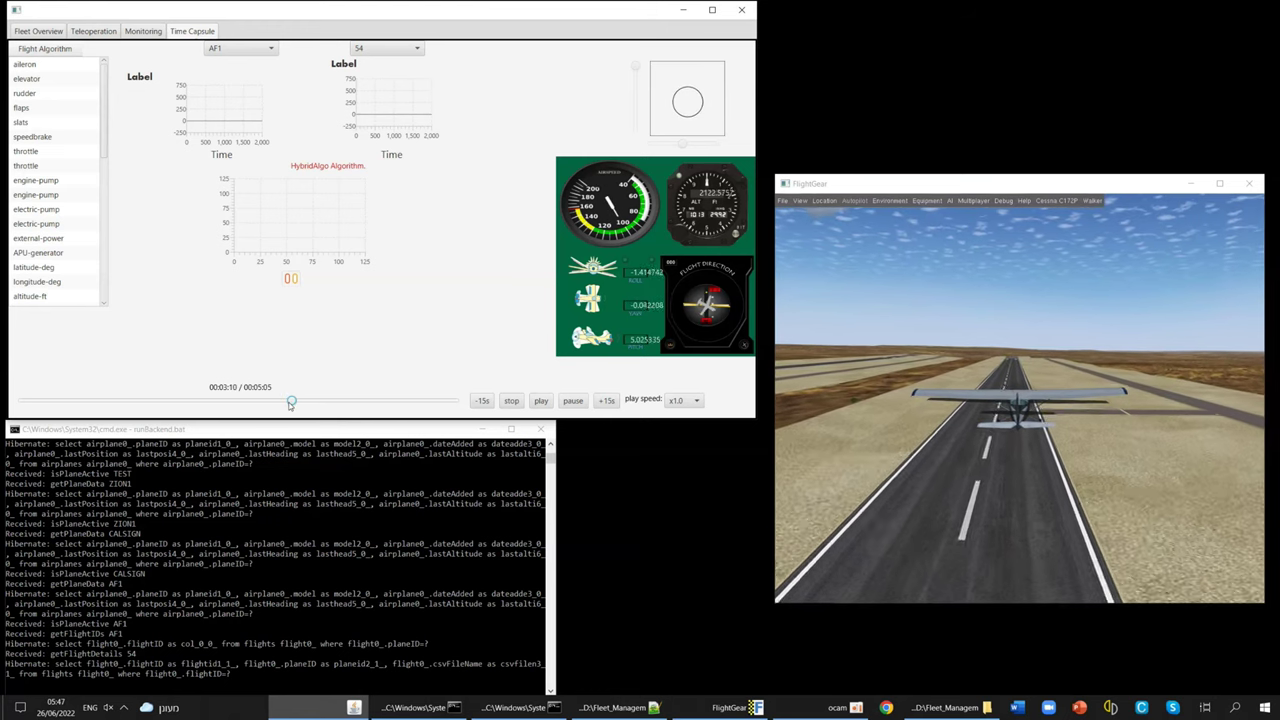
click(678, 401)
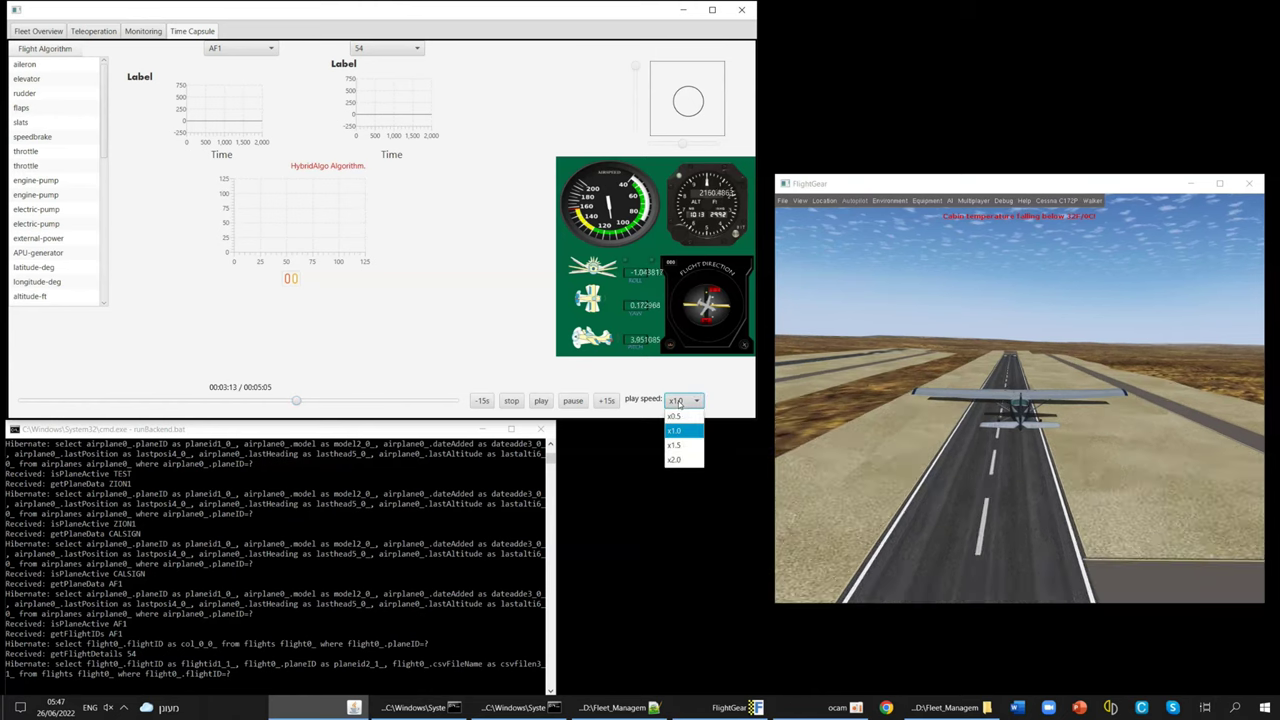
click(684, 445)
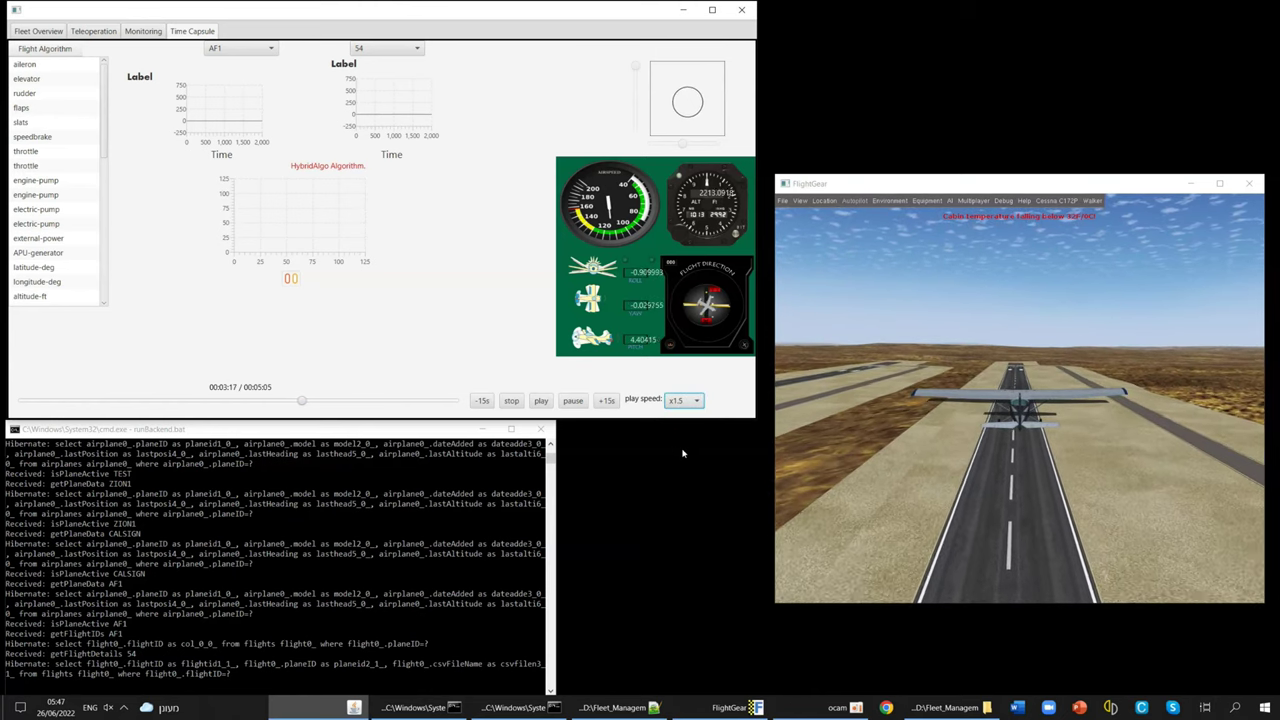
click(684, 400)
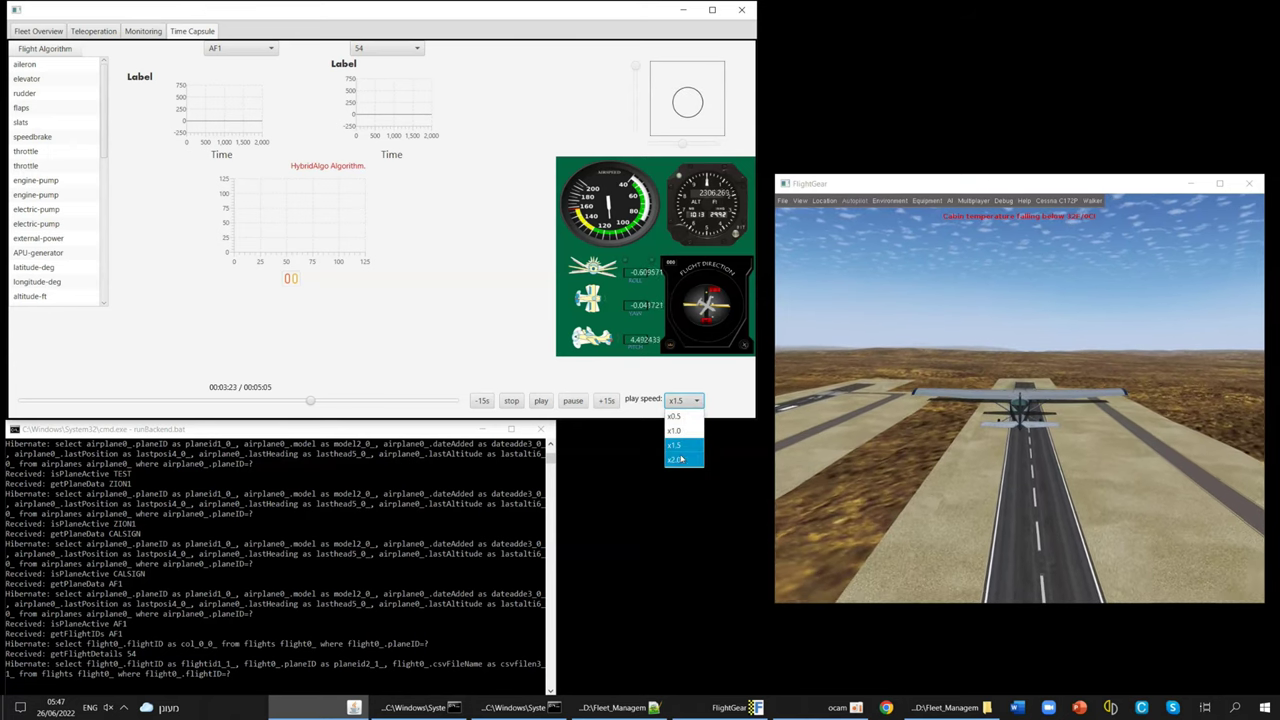
click(681, 458)
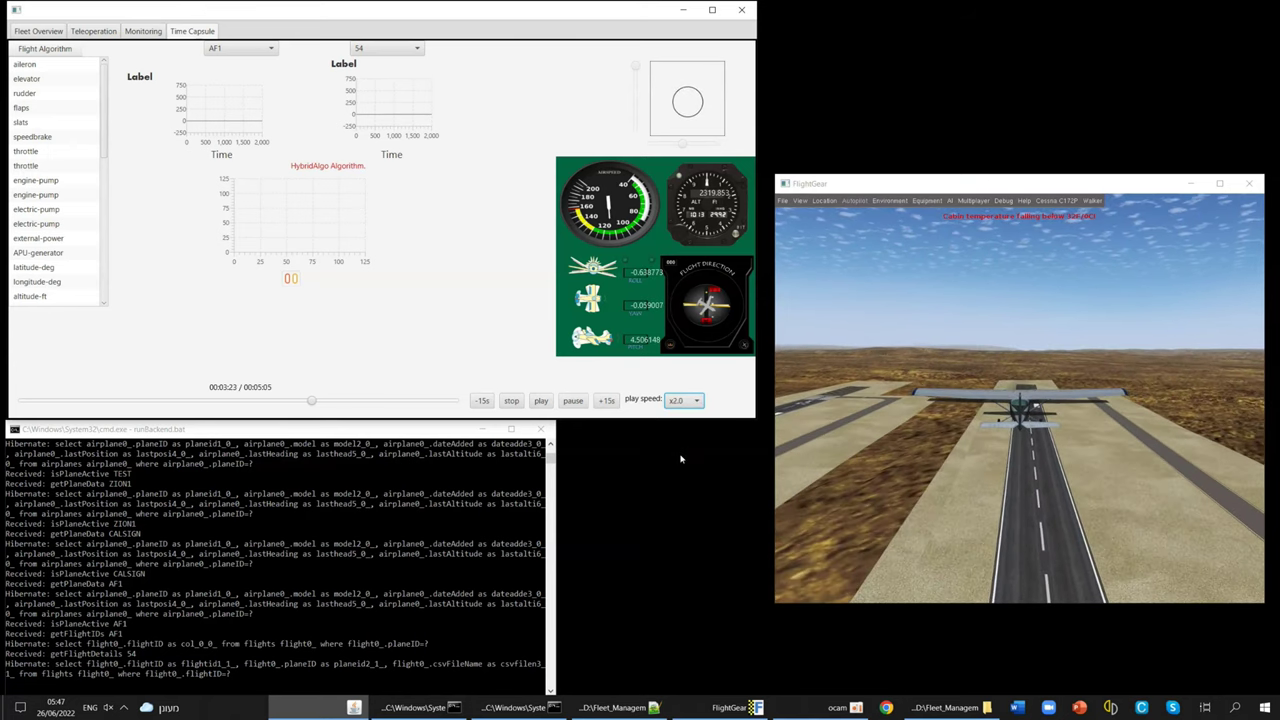
click(684, 400)
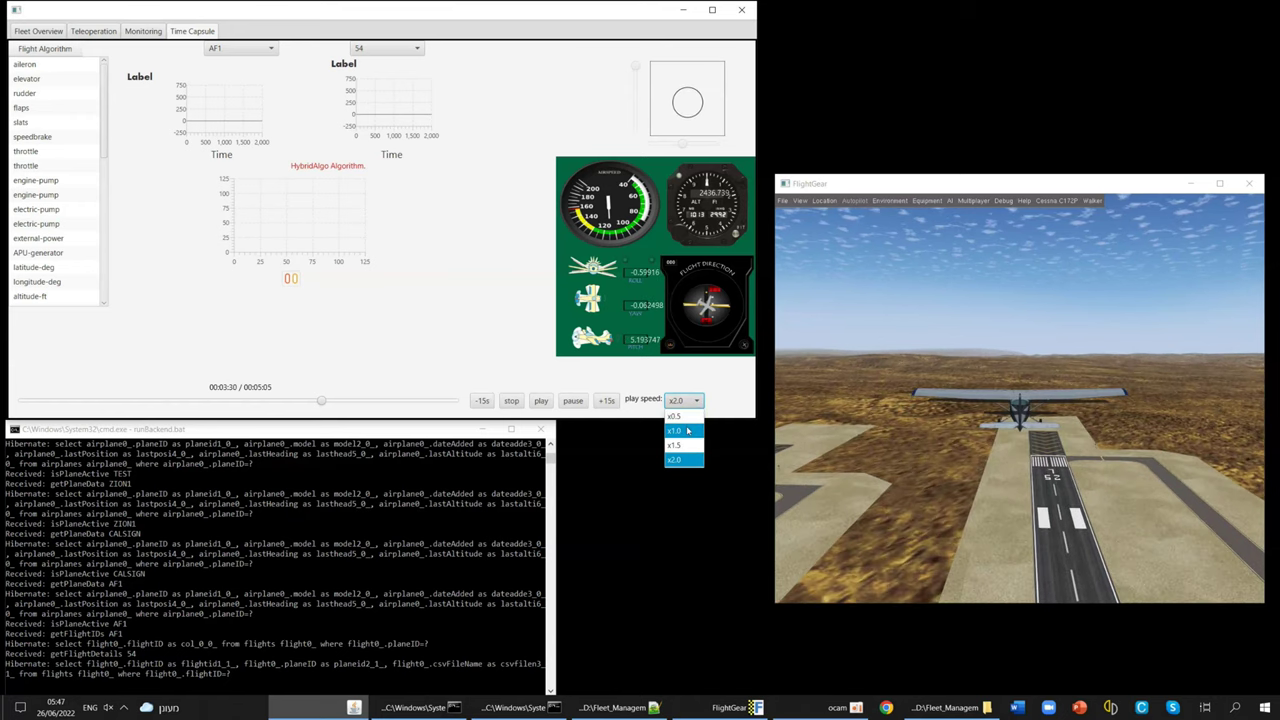
click(687, 430)
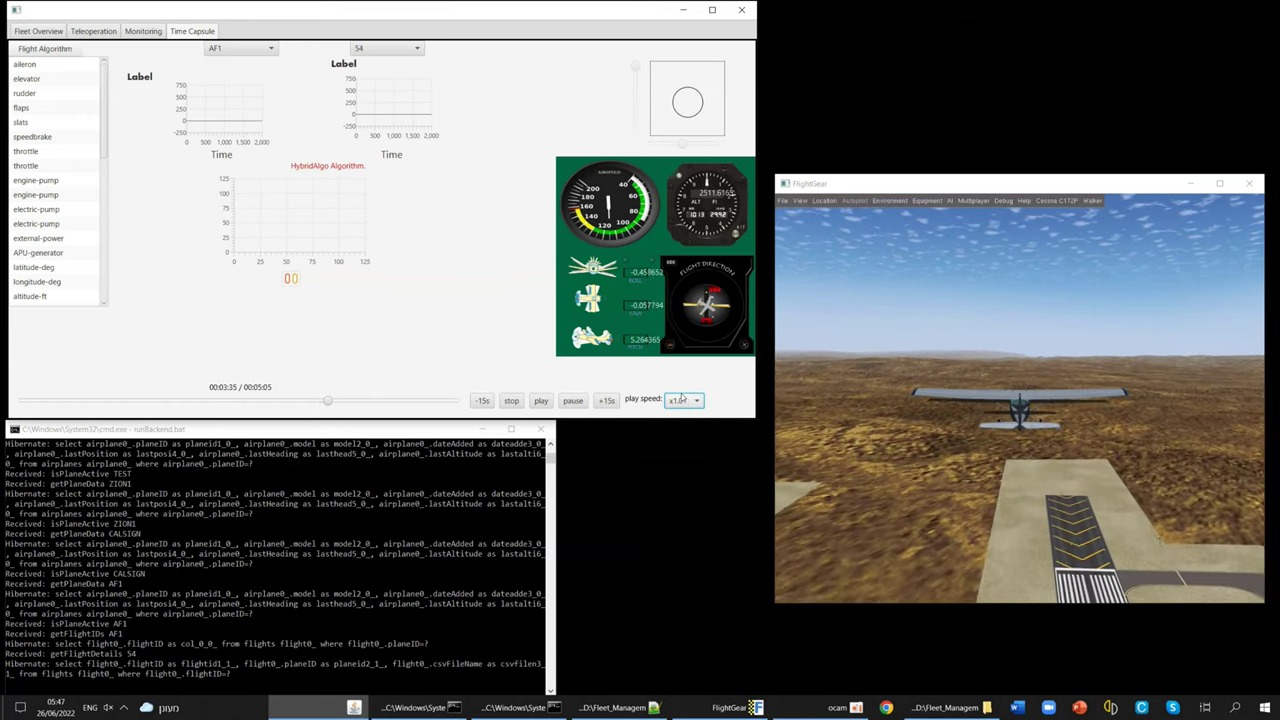
Step: Move the replay to about 3:52 and pause it
click(383, 400)
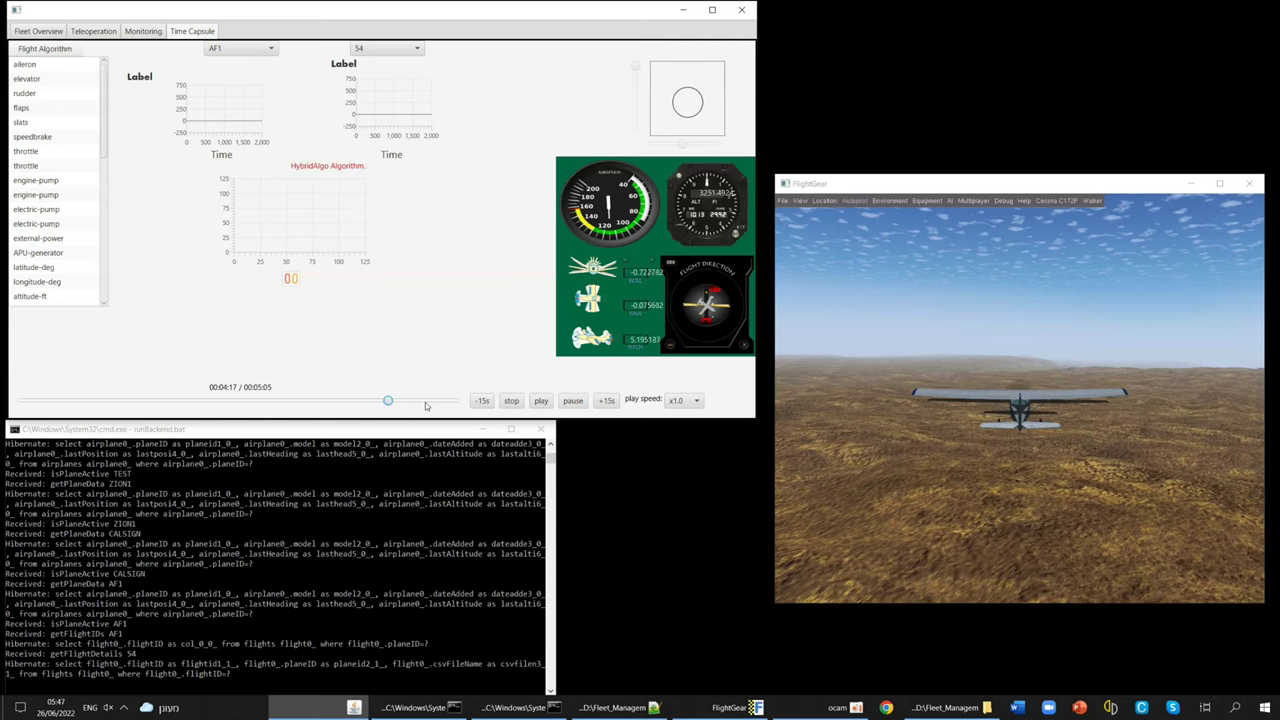
drag(388, 400, 350, 401)
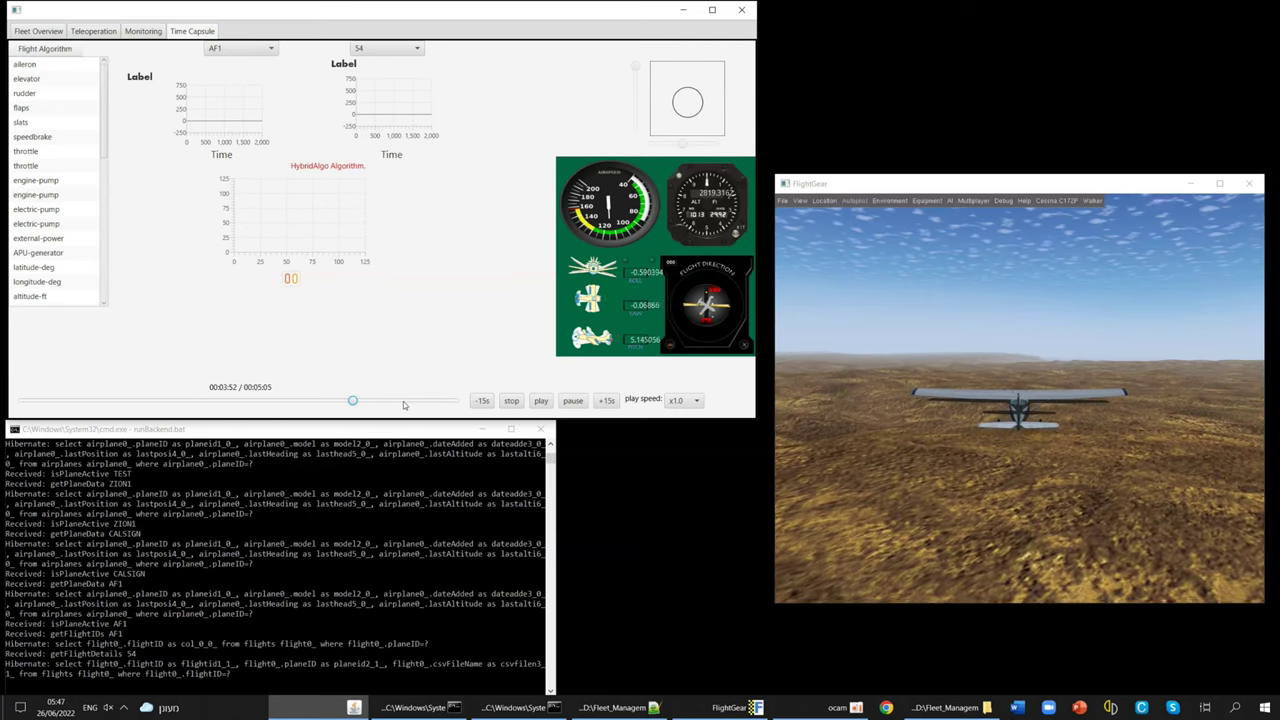
click(574, 404)
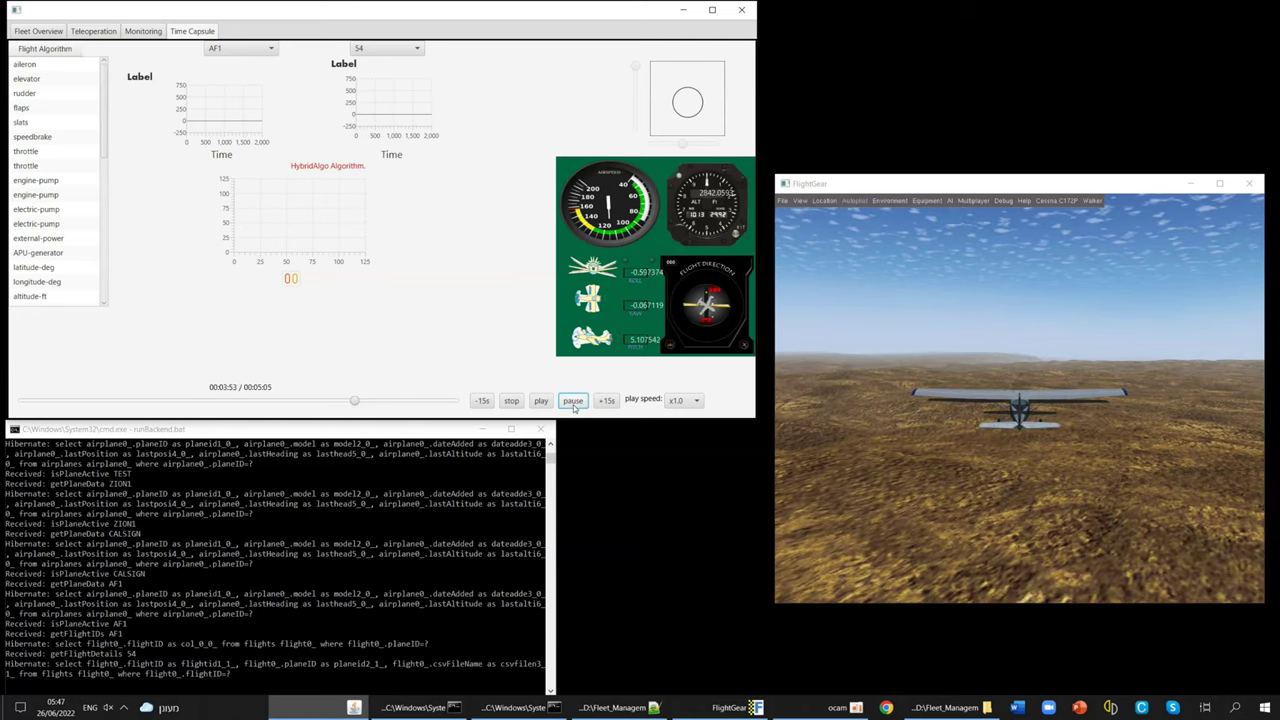
Step: Resume the AF1 flight 54 replay from 3:53
click(541, 401)
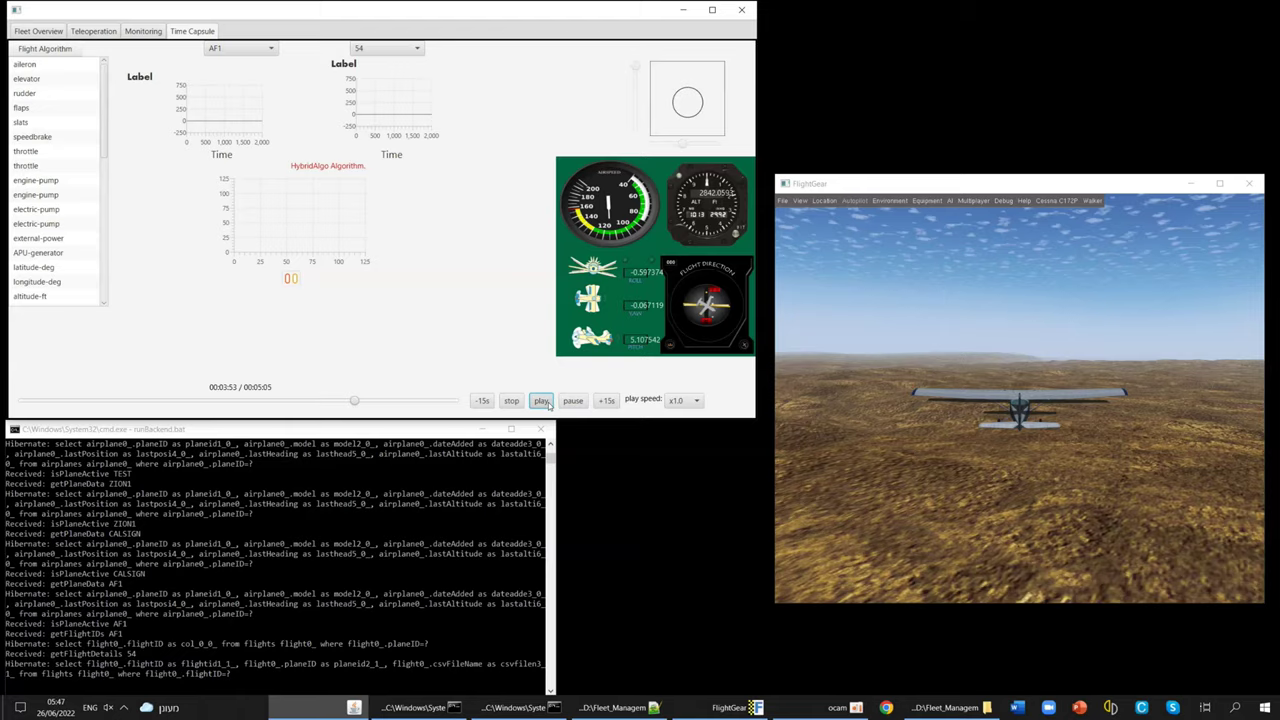